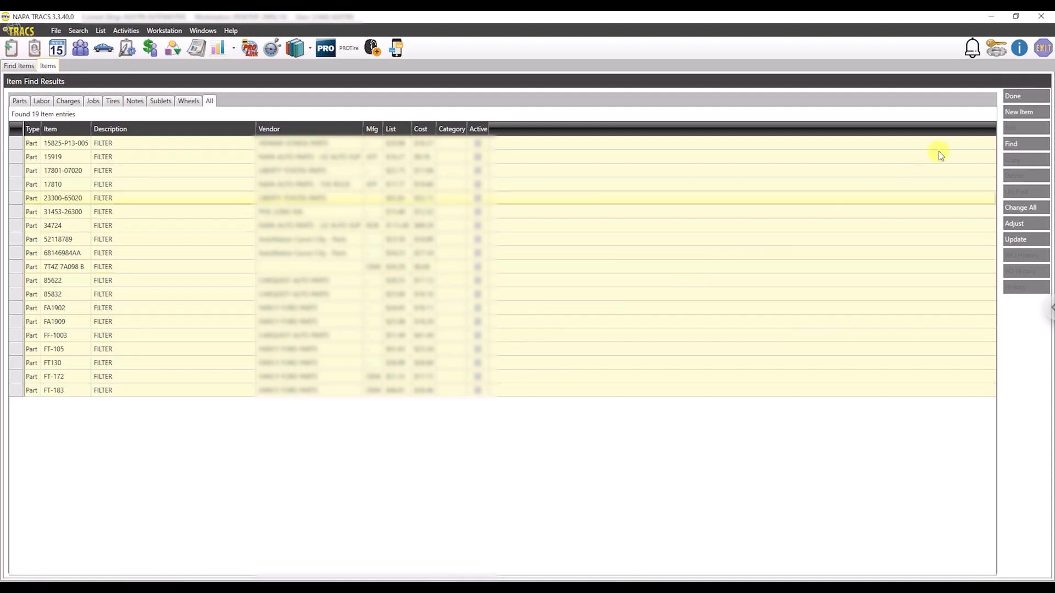
Return to the item search criteria, replace the description with *filter and run the search.
{"action": "left_click", "coordinate": [1017, 97]}
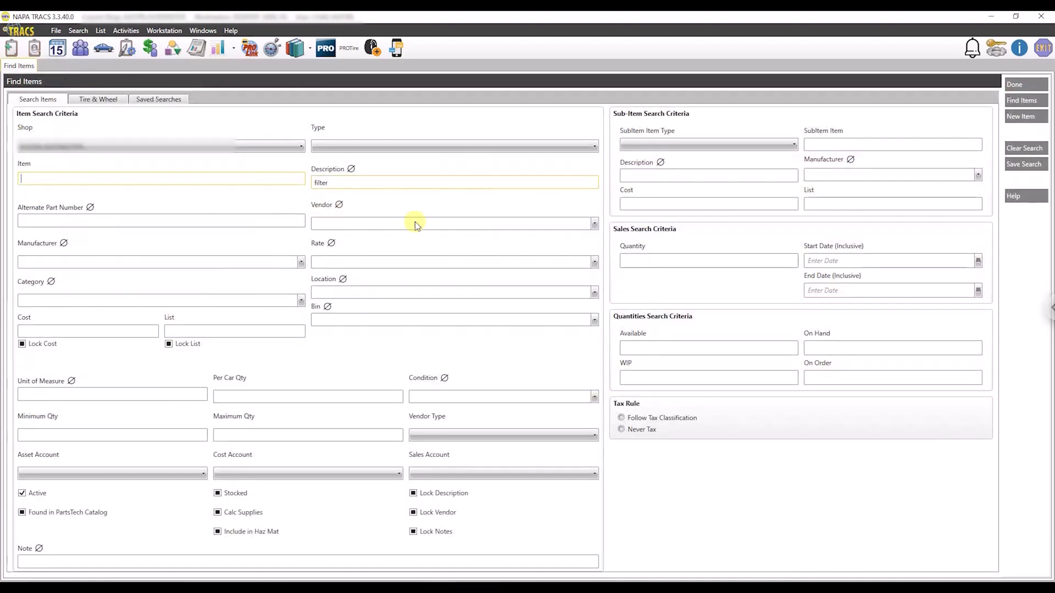
{"action": "double_click", "coordinate": [350, 183]}
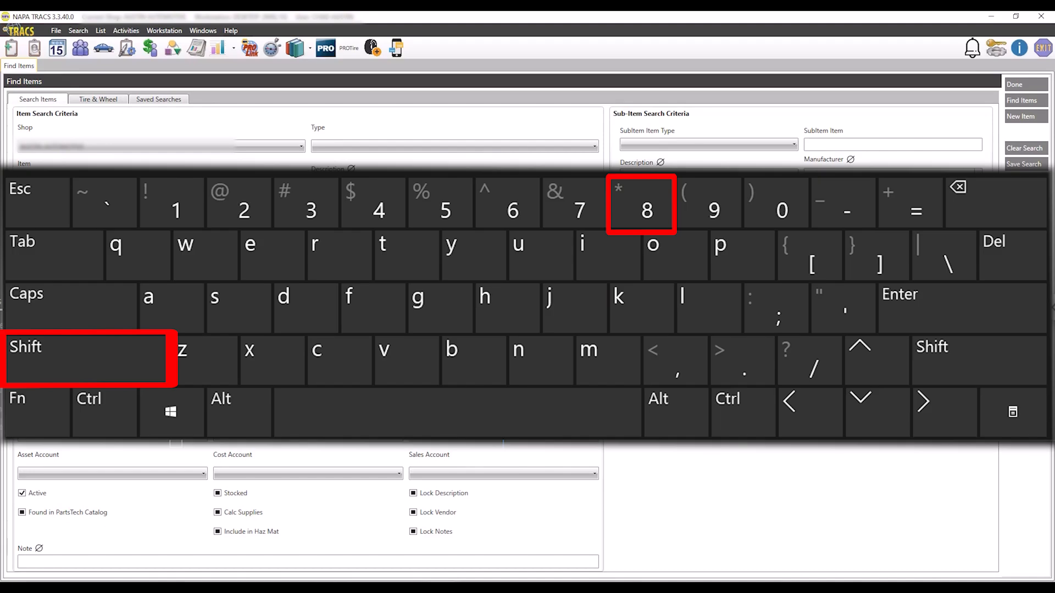
{"action": "type", "text": "*"}
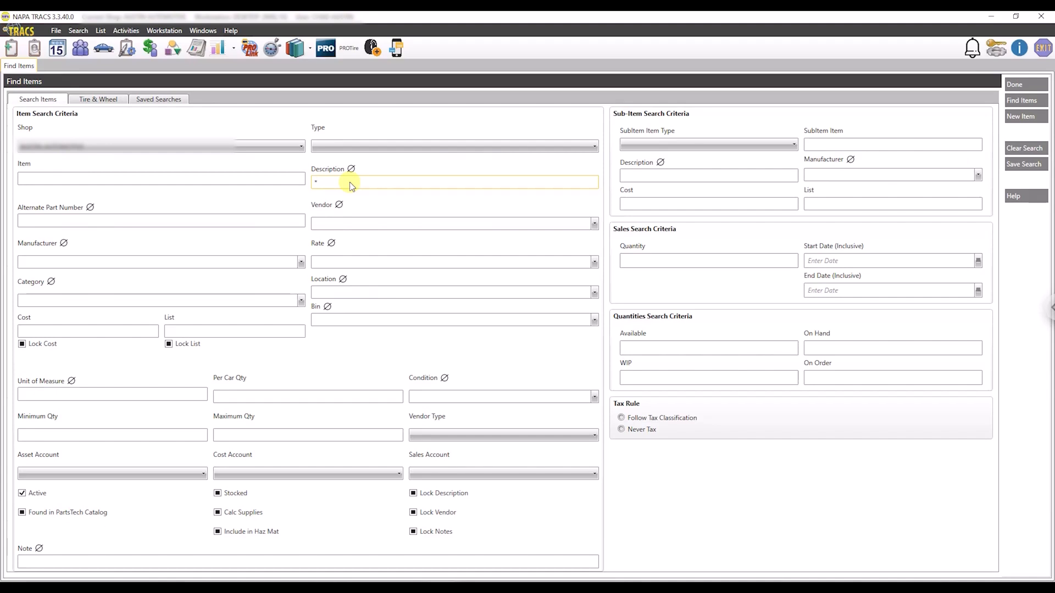
{"action": "type", "text": "filter"}
{"action": "left_click", "coordinate": [1017, 100]}
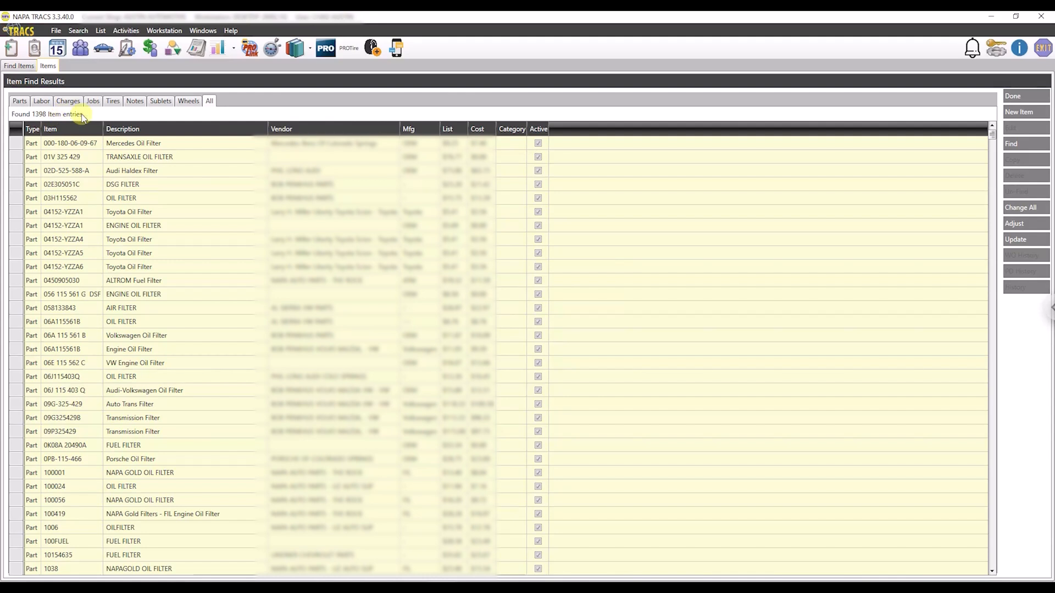
Return to the search criteria, extend the description to *filter* and search the items again.
{"action": "left_click", "coordinate": [1023, 101]}
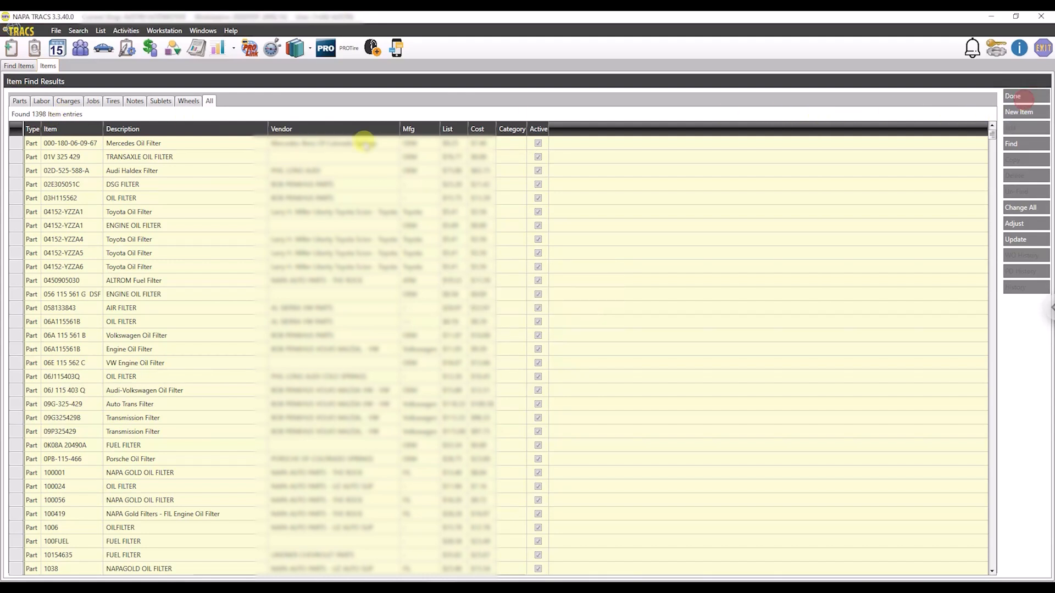
{"action": "left_click", "coordinate": [358, 182]}
{"action": "left_click", "coordinate": [357, 181]}
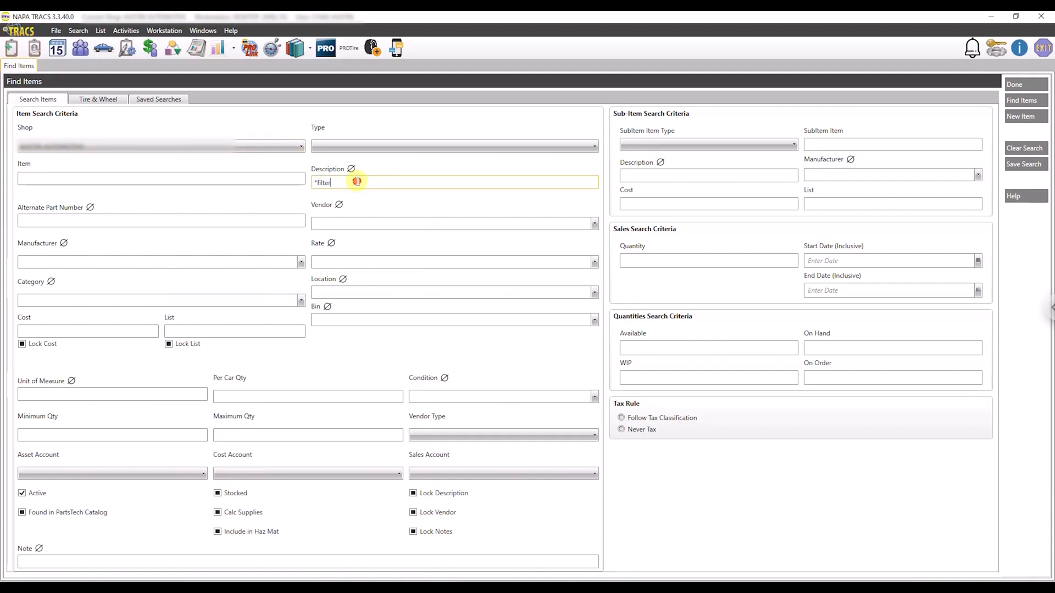
{"action": "type", "text": "*"}
{"action": "key", "text": "Return"}
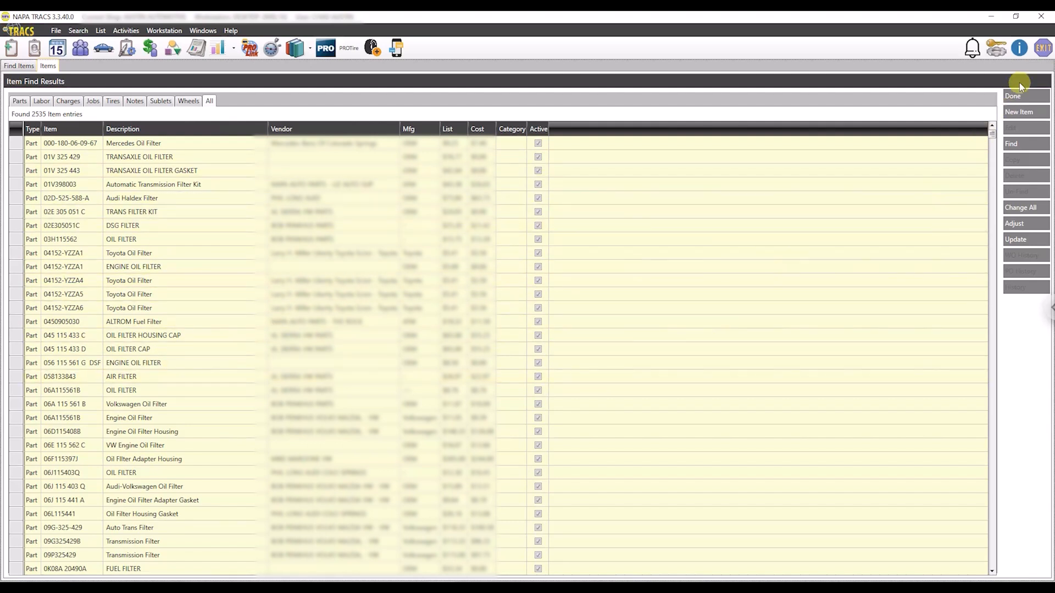
Return to the search criteria, clear the description and set the item type to Part.
{"action": "left_click", "coordinate": [1013, 98]}
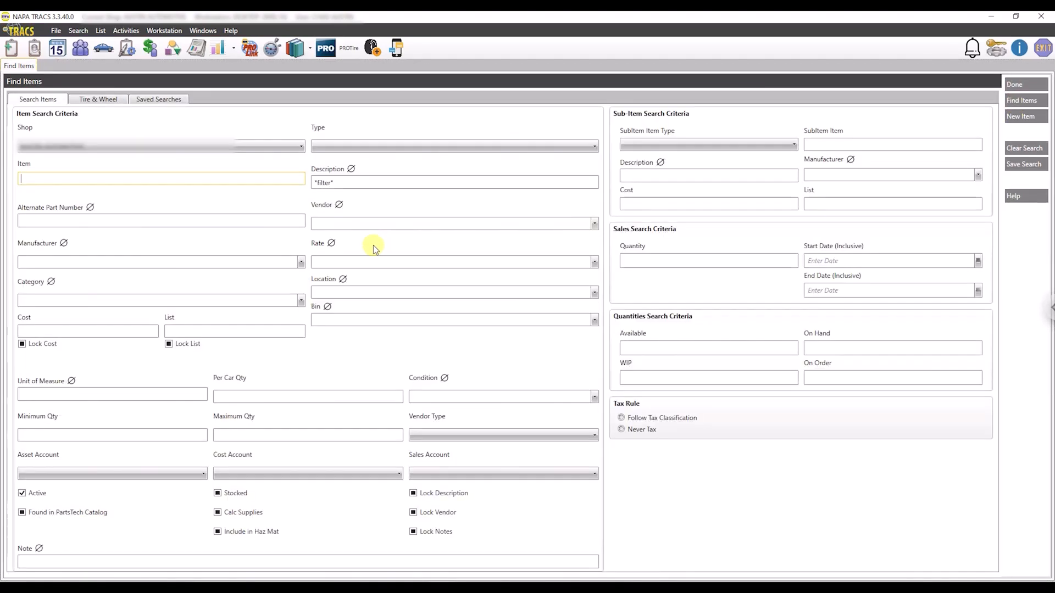
{"action": "left_click_drag", "start_coordinate": [357, 183], "coordinate": [311, 183]}
{"action": "key", "text": "BackSpace"}
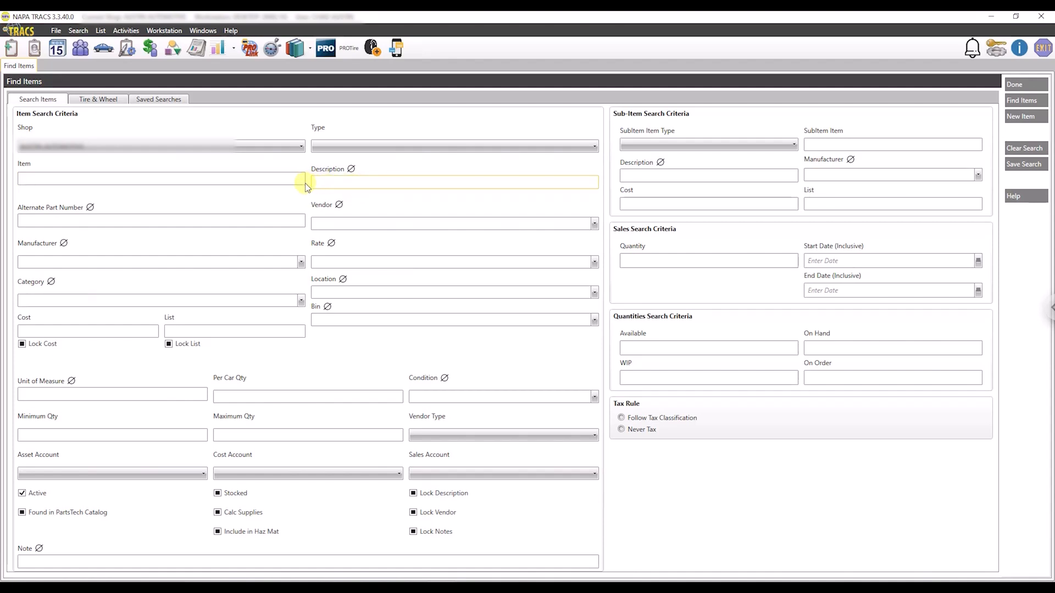
{"action": "left_click", "coordinate": [338, 148]}
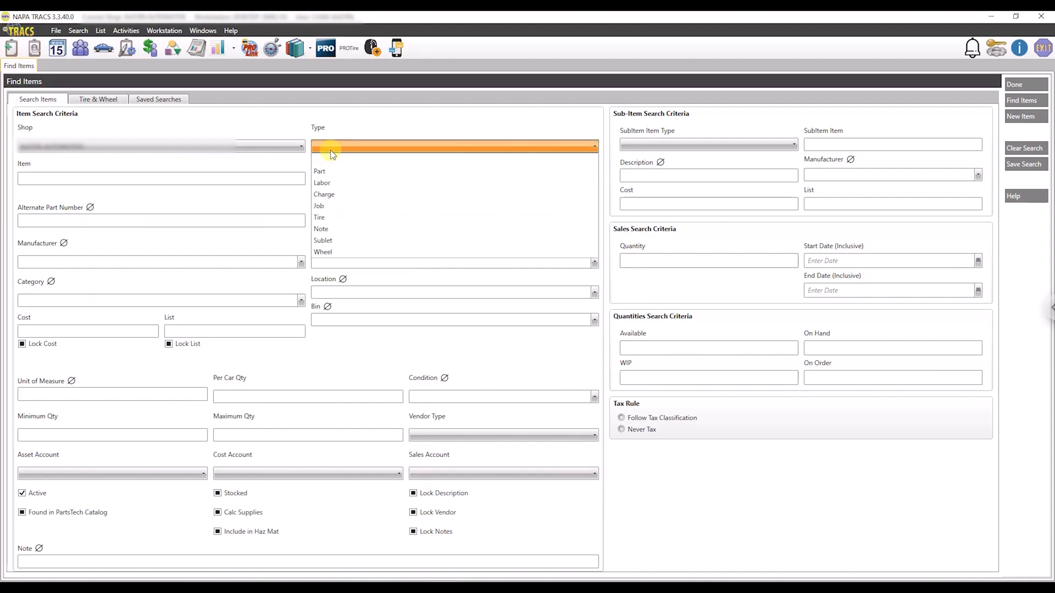
{"action": "left_click", "coordinate": [326, 172]}
Search for parts using the description pattern *oil**filter*.
{"action": "left_click", "coordinate": [330, 182]}
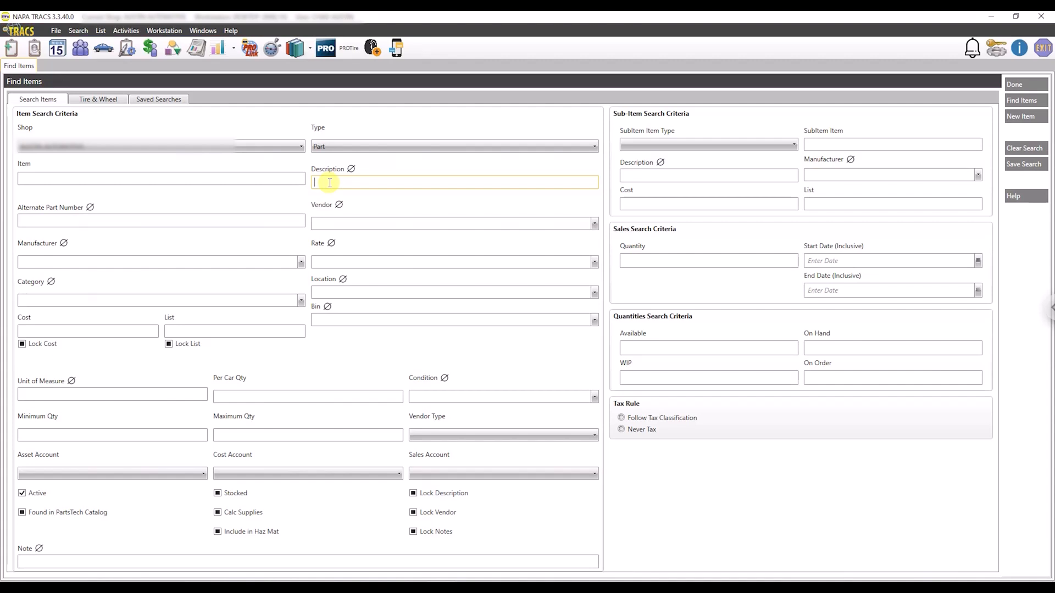
{"action": "type", "text": "*oil**"}
{"action": "type", "text": "filter*"}
{"action": "key", "text": "Return"}
Extend the description pattern to *oil**filter*|*filter**oil*|filter and find the matching parts.
{"action": "type", "text": "filter**oil*"}
{"action": "type", "text": "|filter"}
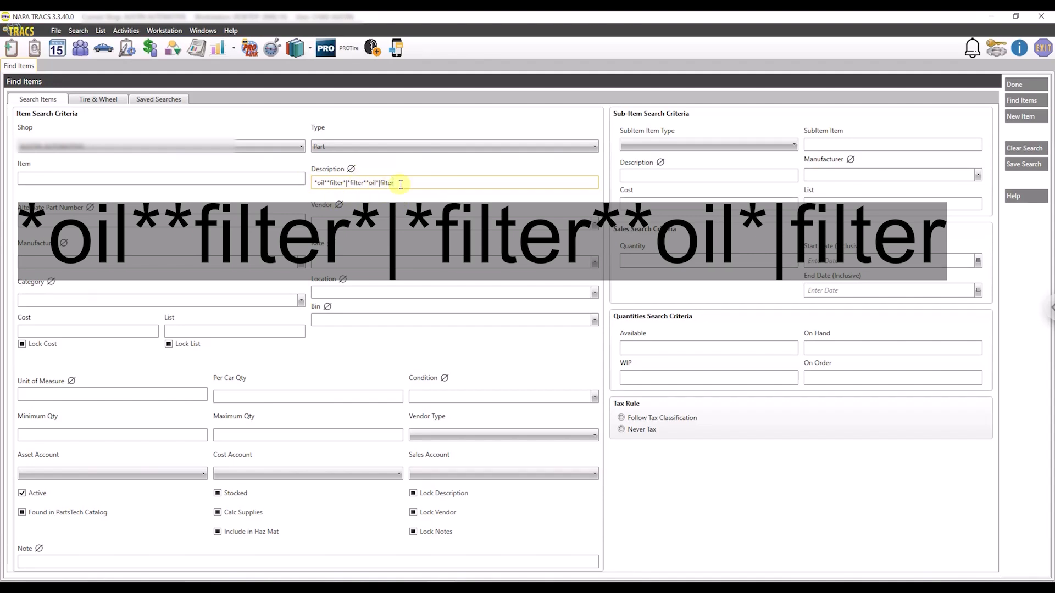
{"action": "left_click", "coordinate": [1005, 101]}
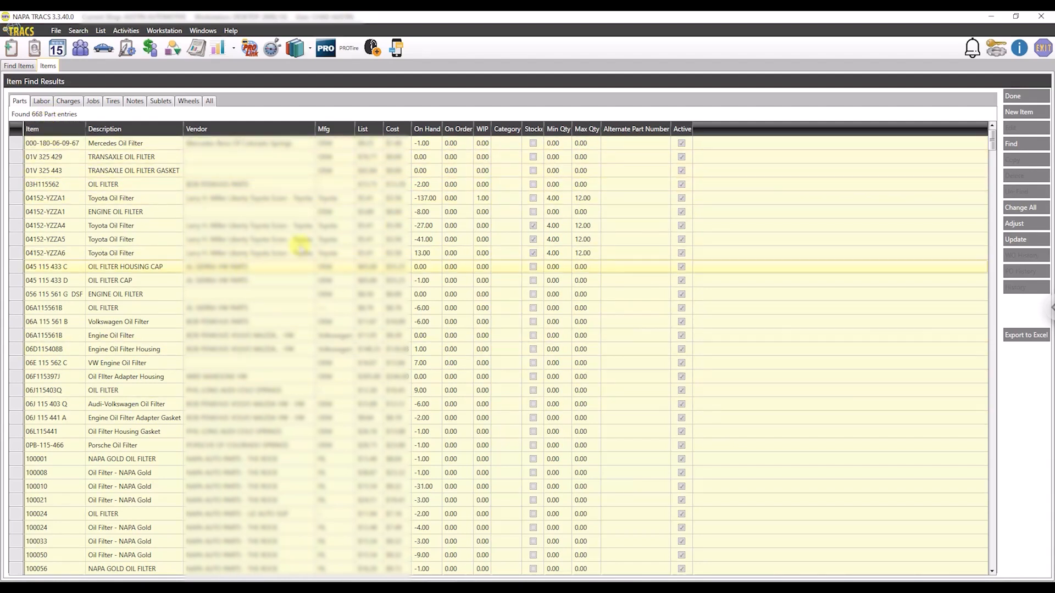
Return to the search criteria and set the sales quantity to >1.
{"action": "left_click", "coordinate": [1012, 97]}
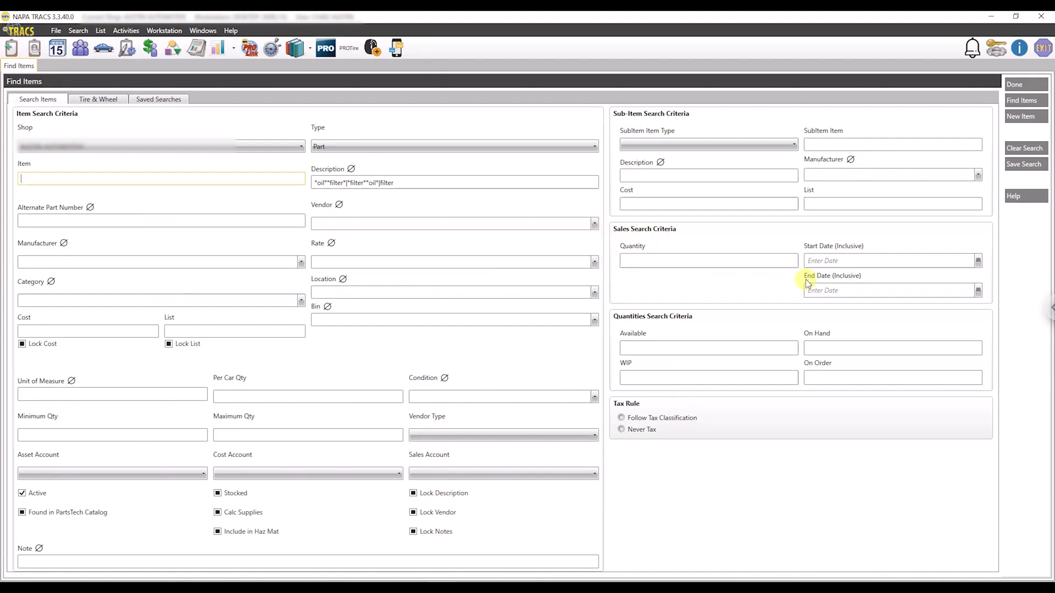
{"action": "left_click", "coordinate": [705, 263]}
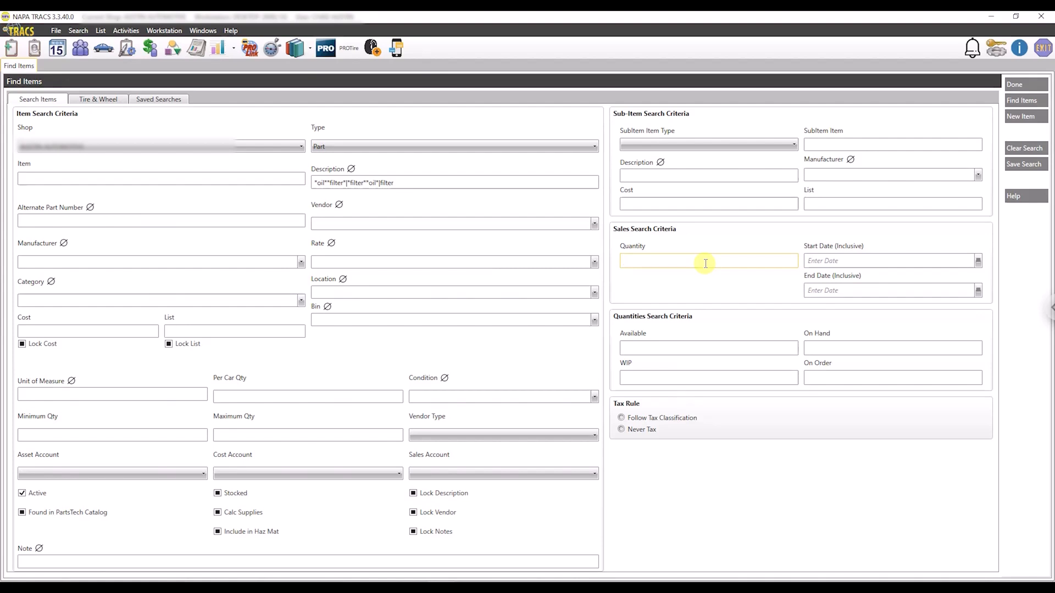
{"action": "type", "text": ">1"}
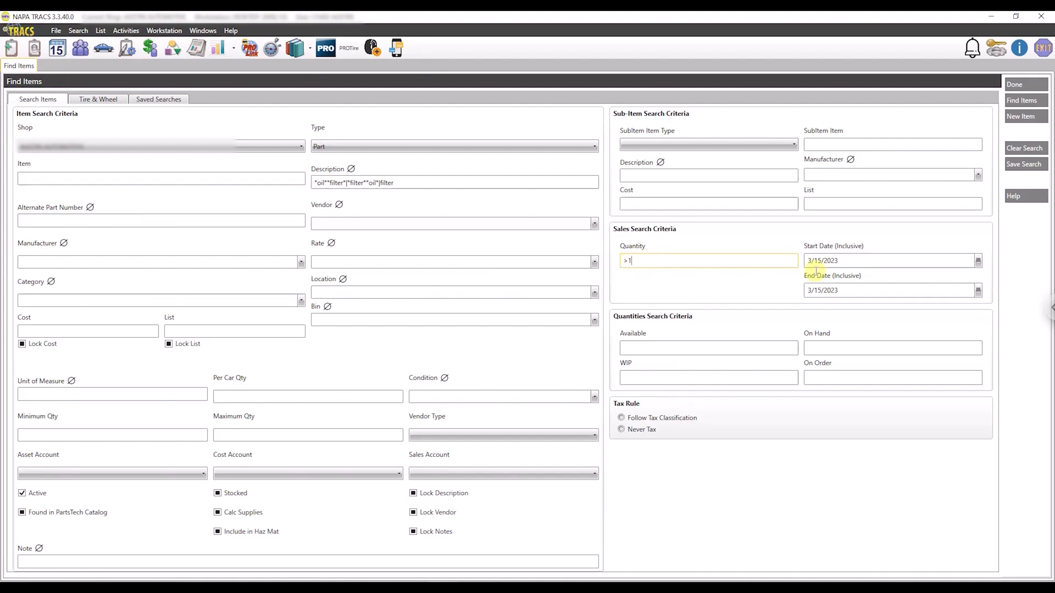
Set the sales start date to 1/1/2022 and find the matching parts.
{"action": "left_click", "coordinate": [856, 261]}
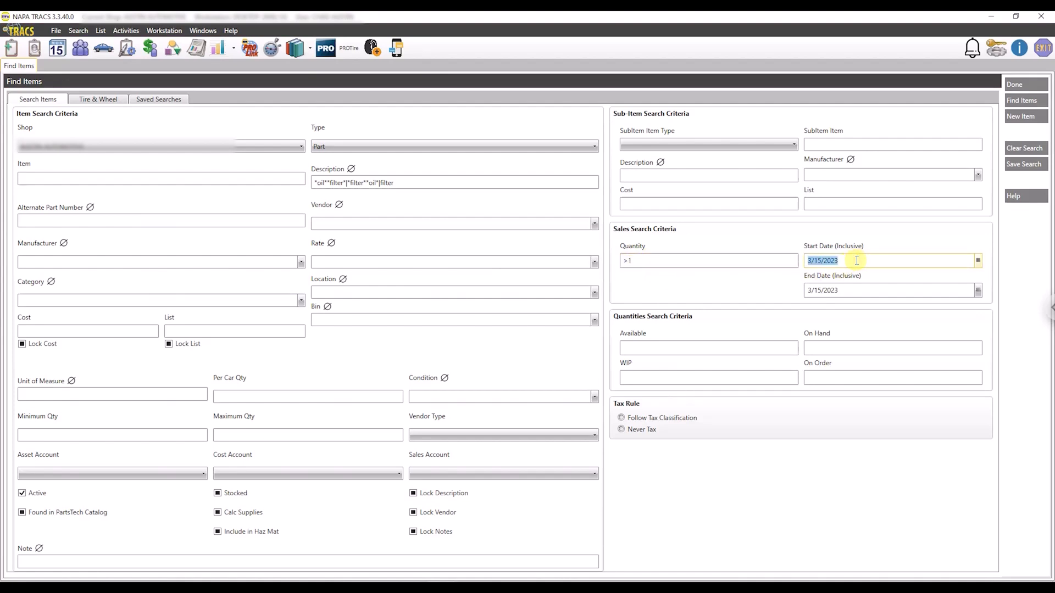
{"action": "type", "text": "01/"}
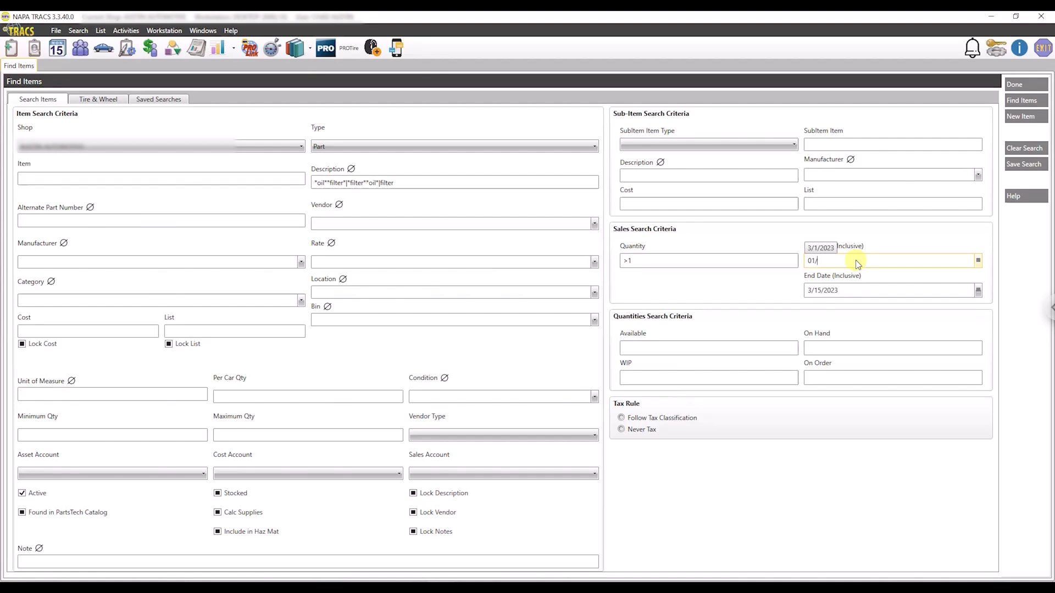
{"action": "type", "text": "01/22"}
{"action": "left_click", "coordinate": [888, 235]}
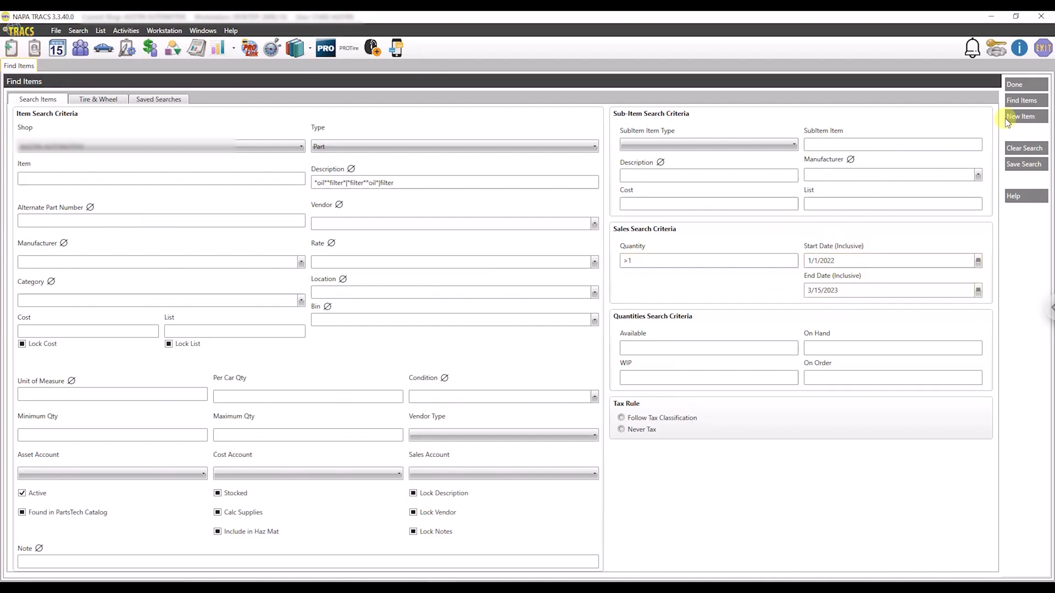
{"action": "left_click", "coordinate": [1021, 100]}
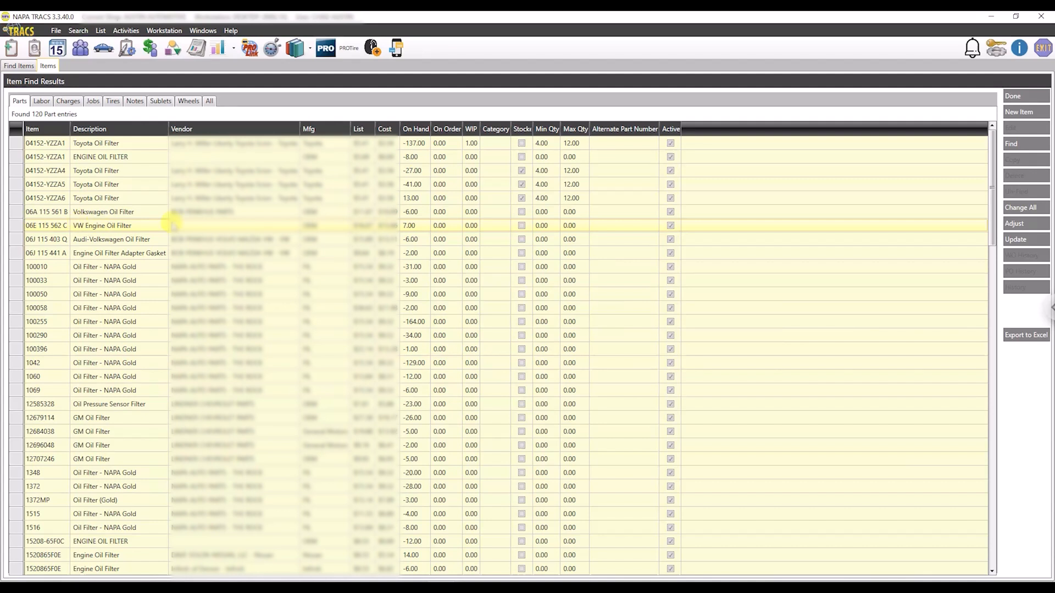
Look through the found parts and generate an Item Movement Report from the open items list.
{"action": "scroll", "coordinate": [252, 252], "scroll_direction": "down", "scroll_amount": 1}
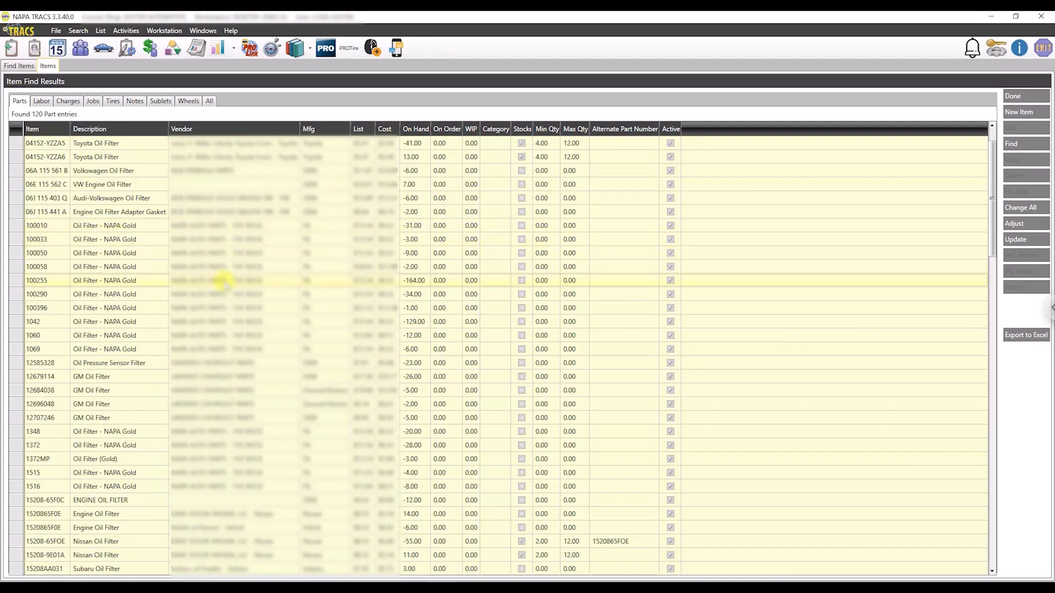
{"action": "scroll", "coordinate": [226, 281], "scroll_direction": "down", "scroll_amount": 2}
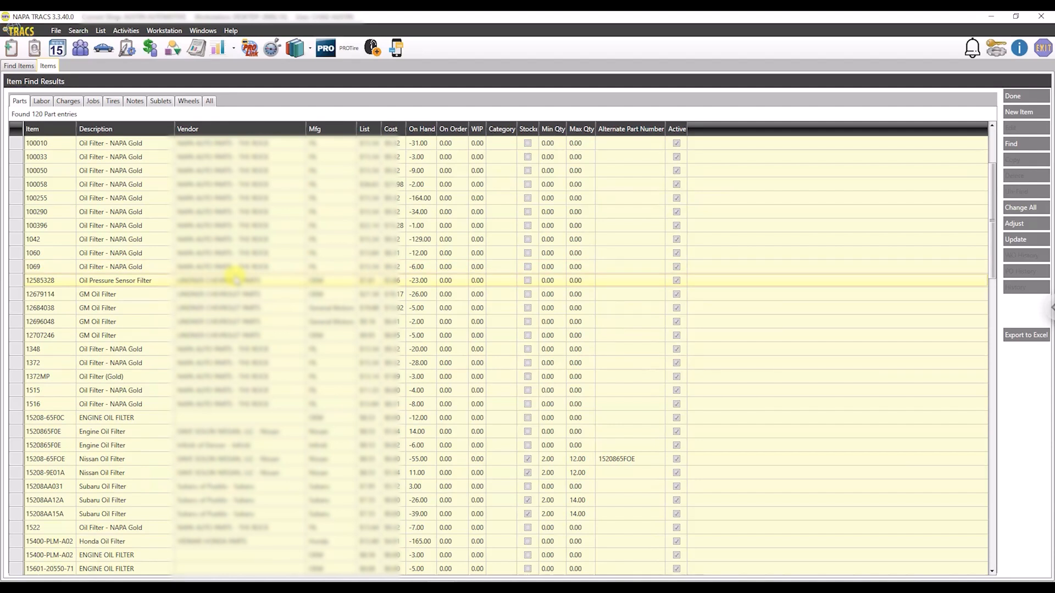
{"action": "scroll", "coordinate": [236, 280], "scroll_direction": "up", "scroll_amount": 3}
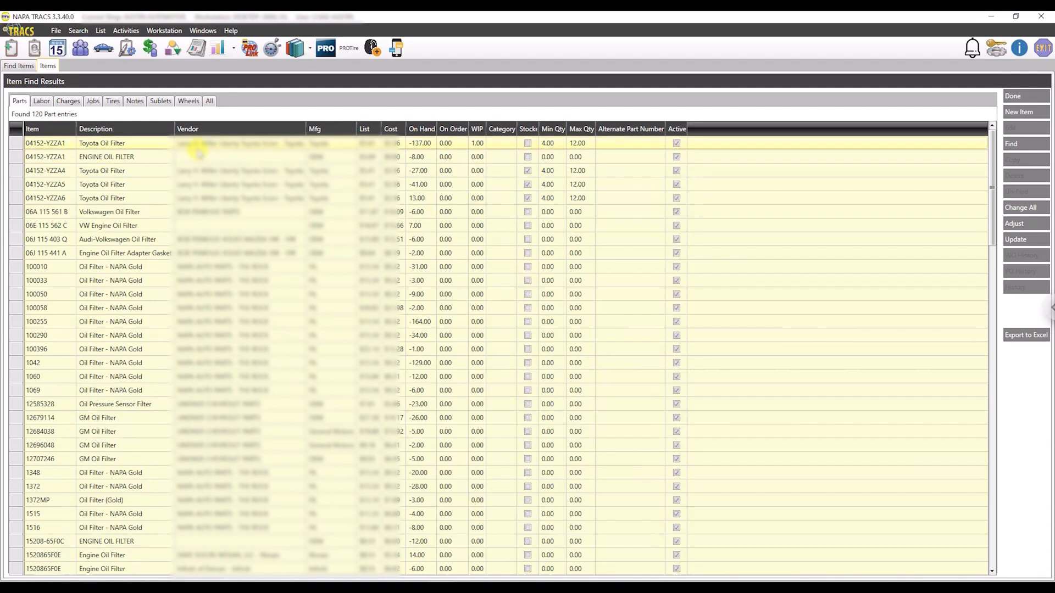
{"action": "left_click", "coordinate": [198, 48]}
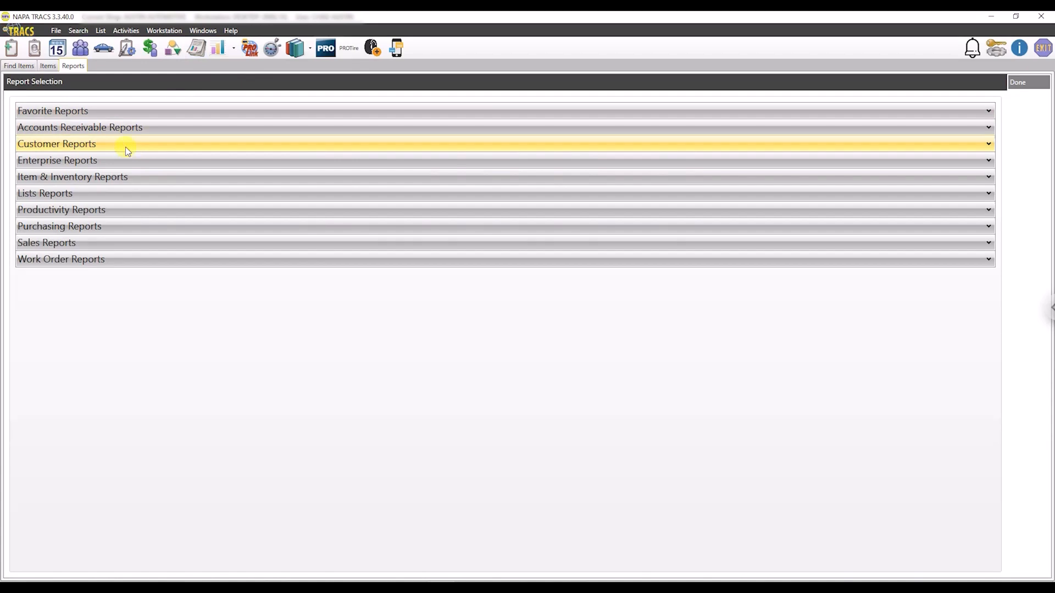
{"action": "left_click", "coordinate": [113, 177]}
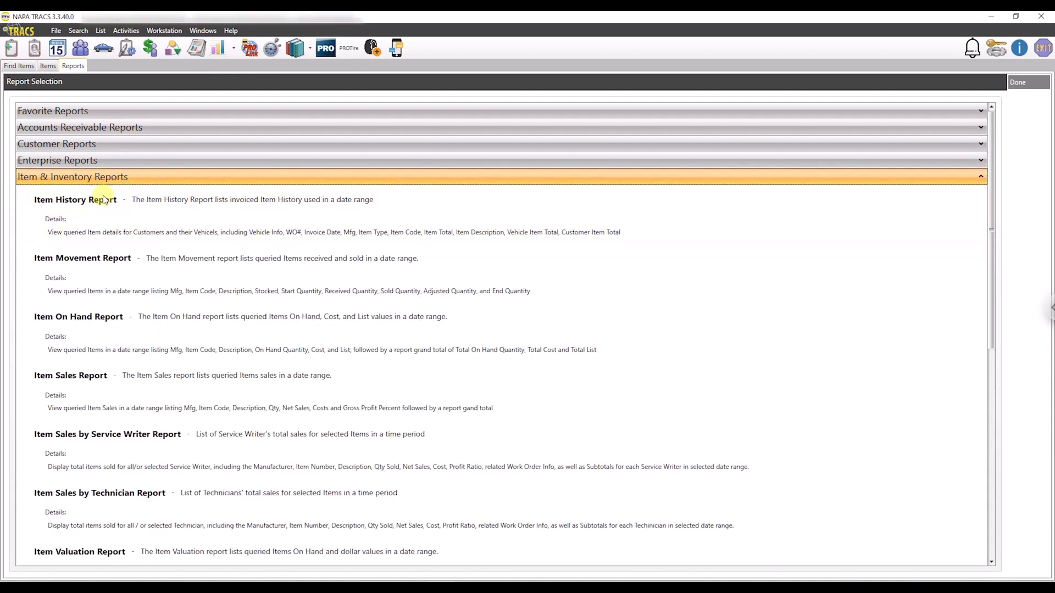
{"action": "left_click", "coordinate": [156, 265]}
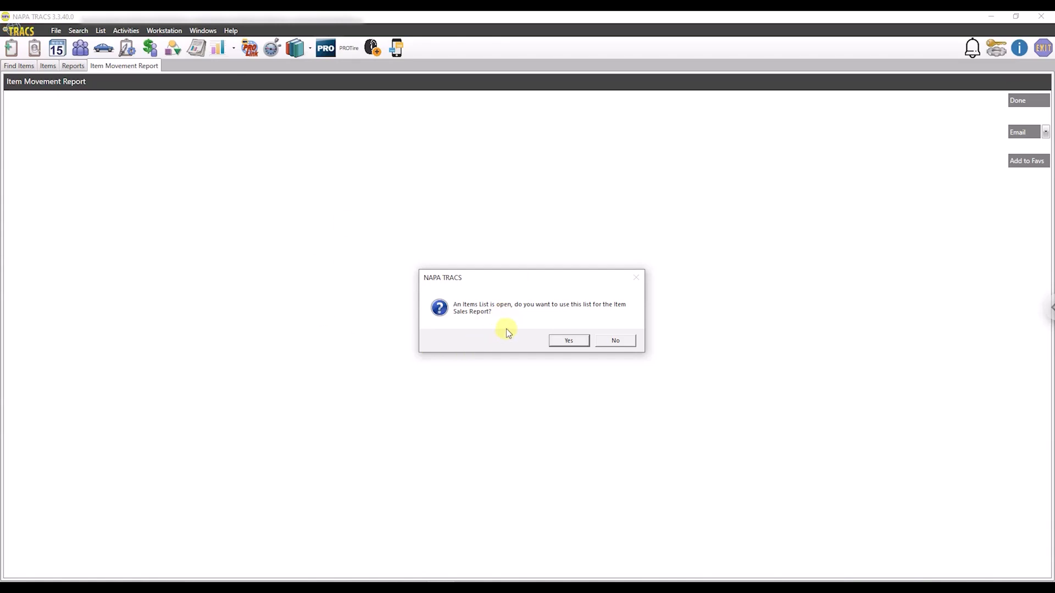
{"action": "left_click", "coordinate": [562, 339]}
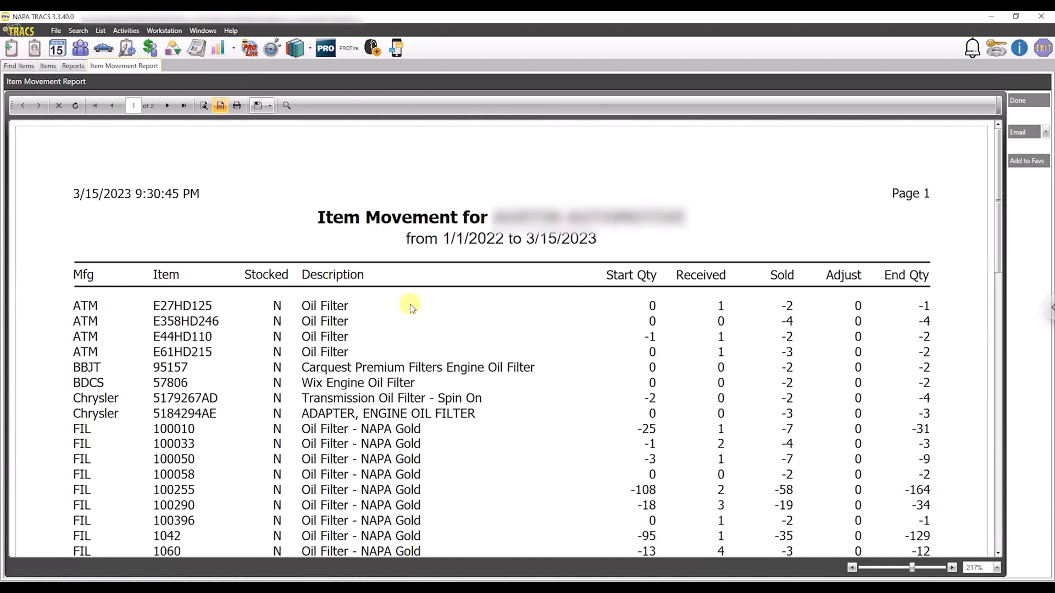
Export the Item Movement Report to Excel and dismiss the visual refresh notice there.
{"action": "left_click", "coordinate": [267, 107]}
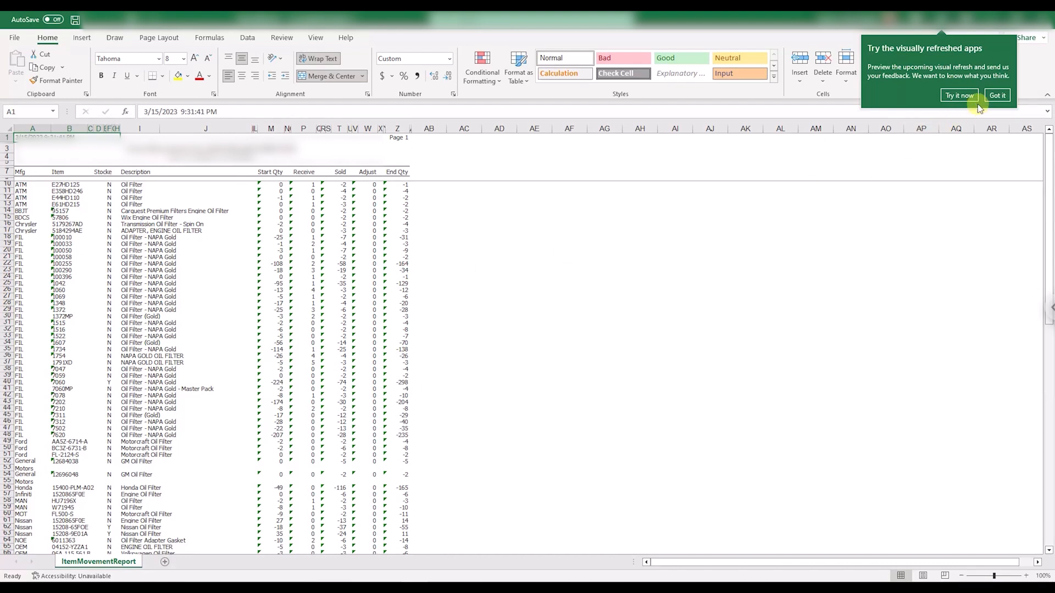
{"action": "left_click", "coordinate": [996, 96]}
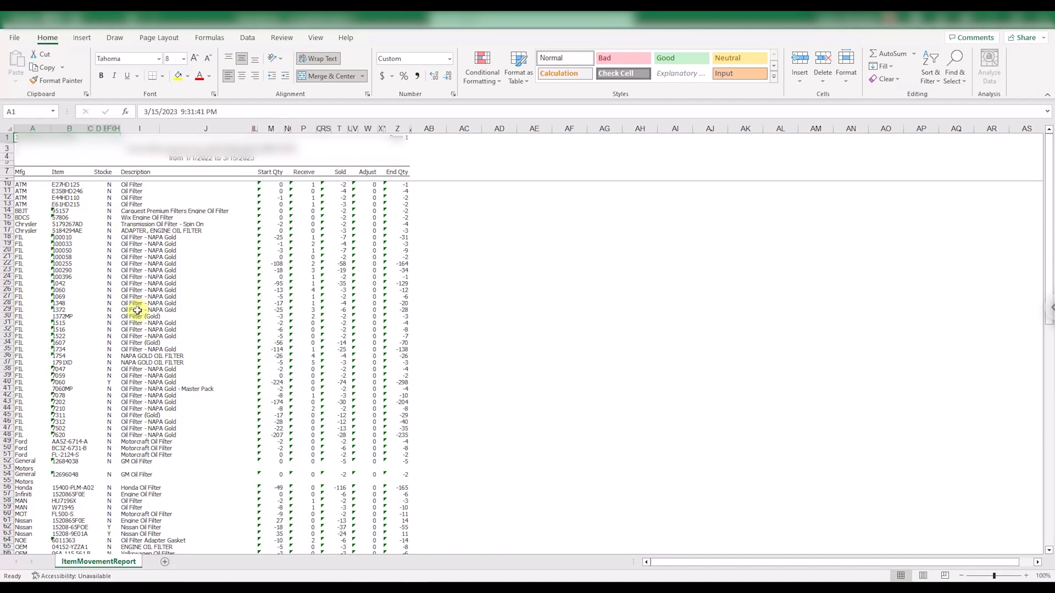
Select the whole report table from the Mfg header in A7 across to the End Qty column and down to row 131.
{"action": "left_click", "coordinate": [18, 189]}
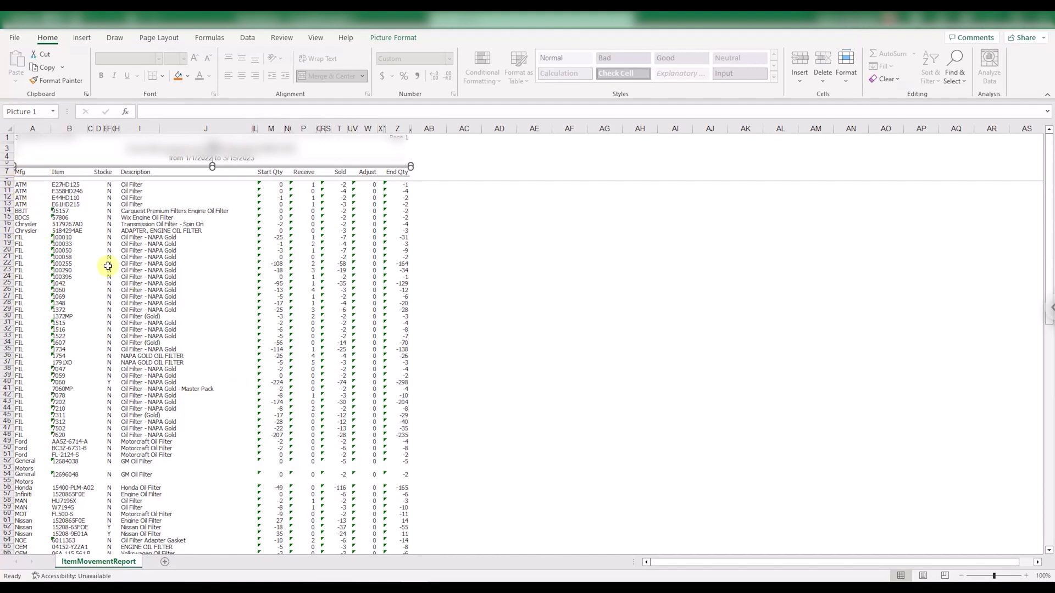
{"action": "scroll", "coordinate": [21, 172], "scroll_direction": "up", "scroll_amount": 2, "text": "ctrl"}
{"action": "left_click", "coordinate": [21, 172]}
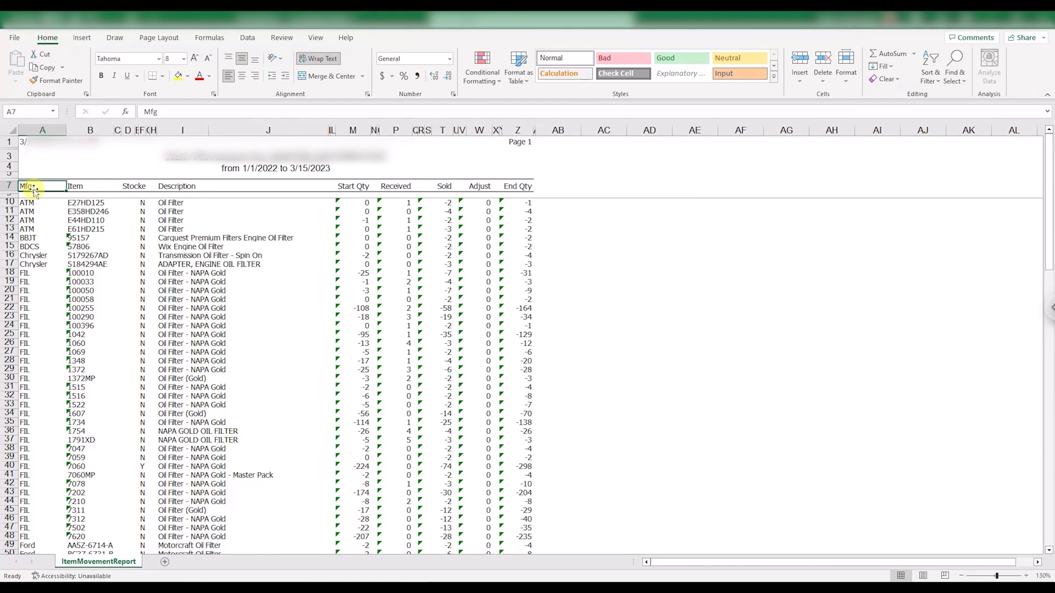
{"action": "key", "text": "shift+Right"}
{"action": "key", "text": "shift+Right"}
{"action": "key", "text": "shift+Right"}
{"action": "key", "text": "shift+Right"}
{"action": "key", "text": "shift+Right"}
{"action": "key", "text": "shift+Right"}
{"action": "key", "text": "shift+Right"}
{"action": "key", "text": "shift+Right"}
{"action": "key", "text": "shift+Right"}
{"action": "key", "text": "shift+Right"}
{"action": "key", "text": "shift+Right"}
{"action": "key", "text": "shift+Right"}
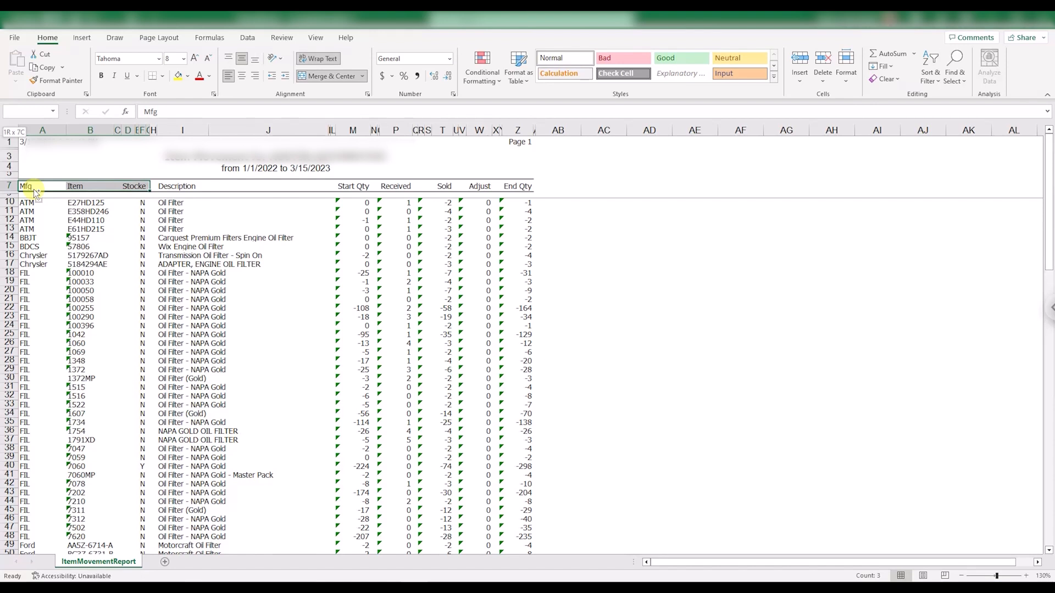
{"action": "key", "text": "shift+Right"}
{"action": "key", "text": "shift+Right"}
{"action": "key", "text": "shift+Right"}
{"action": "key", "text": "shift+Right"}
{"action": "key", "text": "shift+Right"}
{"action": "key", "text": "shift+Right"}
{"action": "key", "text": "shift+Right"}
{"action": "key", "text": "shift+Right"}
{"action": "key", "text": "shift+Right"}
{"action": "key", "text": "shift+Right"}
{"action": "key", "text": "shift+Right"}
{"action": "key", "text": "shift+Right"}
{"action": "key", "text": "shift+Right"}
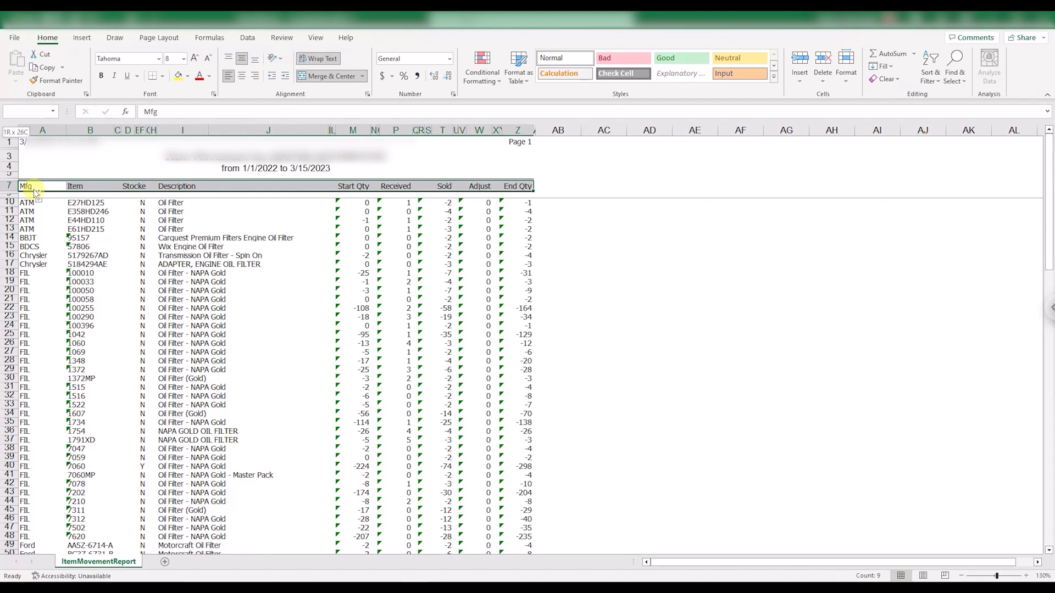
{"action": "key", "text": "shift+Right"}
{"action": "key", "text": "shift+Down"}
{"action": "key", "text": "shift+Down"}
{"action": "key", "text": "shift+Down"}
{"action": "key", "text": "shift+Down"}
{"action": "key", "text": "shift+Down"}
{"action": "key", "text": "shift+Down"}
{"action": "key", "text": "shift+Down"}
{"action": "key", "text": "shift+Down"}
{"action": "key", "text": "shift+Down"}
{"action": "key", "text": "shift+Down"}
{"action": "key", "text": "shift+Down"}
{"action": "key", "text": "shift+Down"}
{"action": "key", "text": "shift+Down"}
{"action": "key", "text": "shift+Down"}
{"action": "key", "text": "shift+Down"}
{"action": "key", "text": "shift+Down"}
{"action": "key", "text": "shift+Down"}
{"action": "key", "text": "shift+Down"}
{"action": "key", "text": "shift+Down"}
{"action": "key", "text": "shift+Down"}
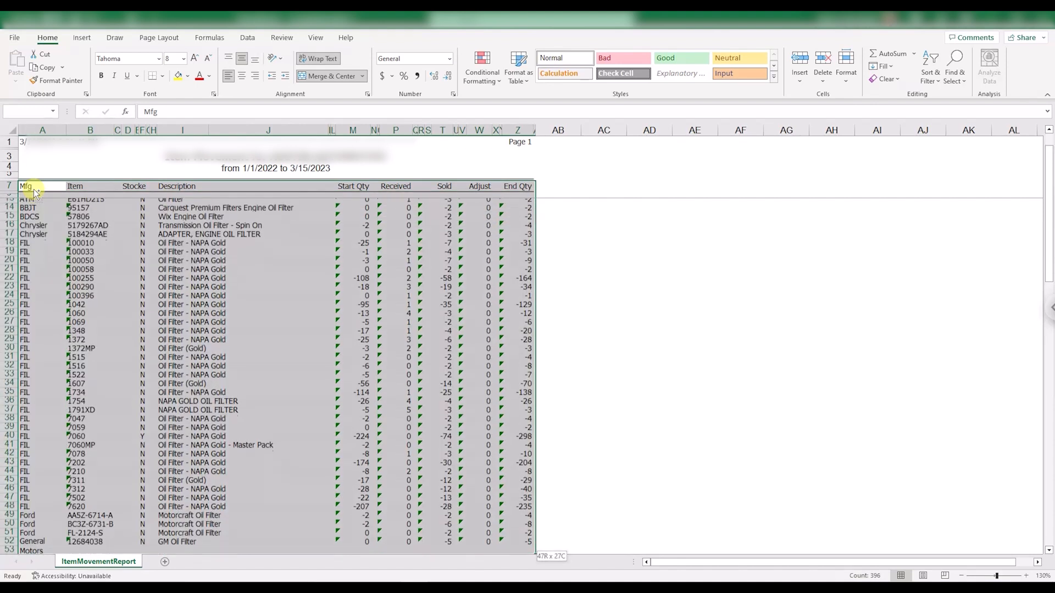
{"action": "key", "text": "shift+Down"}
{"action": "key", "text": "shift+Down"}
{"action": "key", "text": "shift+Down"}
{"action": "key", "text": "shift+Down"}
{"action": "key", "text": "shift+Down"}
{"action": "key", "text": "shift+Down"}
{"action": "key", "text": "shift+Down"}
{"action": "key", "text": "shift+Down"}
{"action": "key", "text": "shift+Down"}
{"action": "key", "text": "shift+Down"}
{"action": "key", "text": "shift+Down"}
{"action": "key", "text": "shift+Down"}
{"action": "key", "text": "shift+Down"}
{"action": "key", "text": "shift+Down"}
{"action": "key", "text": "shift+Down"}
{"action": "key", "text": "shift+Down"}
{"action": "key", "text": "shift+Down"}
{"action": "key", "text": "shift+Down"}
{"action": "key", "text": "shift+Down"}
{"action": "key", "text": "shift+Down"}
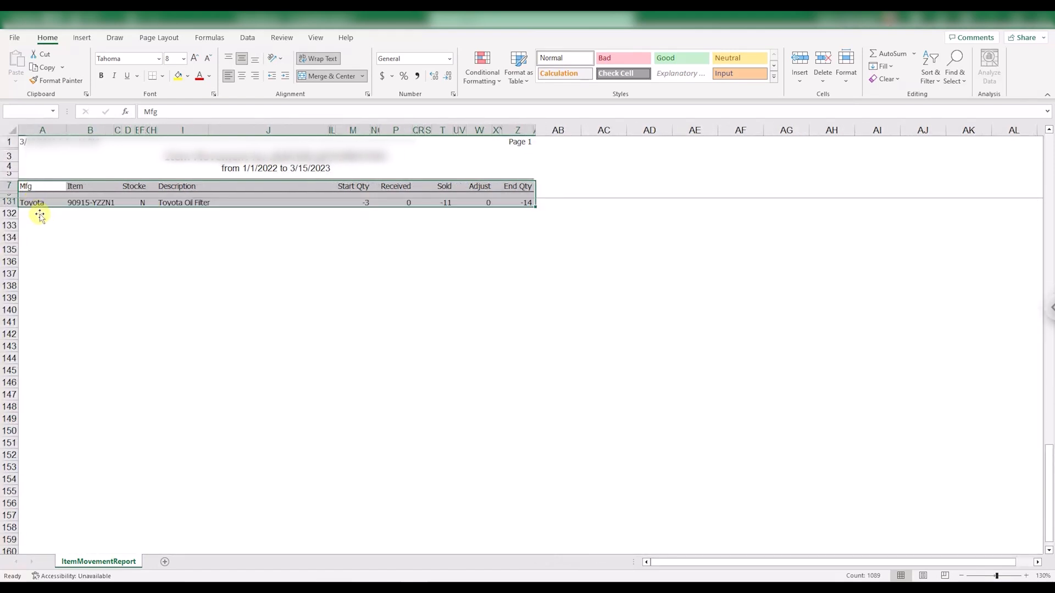
Convert the selected report range into a table with headers and dismiss the Analyze Data suggestion.
{"action": "scroll", "coordinate": [88, 244], "scroll_direction": "up", "scroll_amount": 1}
{"action": "scroll", "coordinate": [71, 236], "scroll_direction": "up", "scroll_amount": 4}
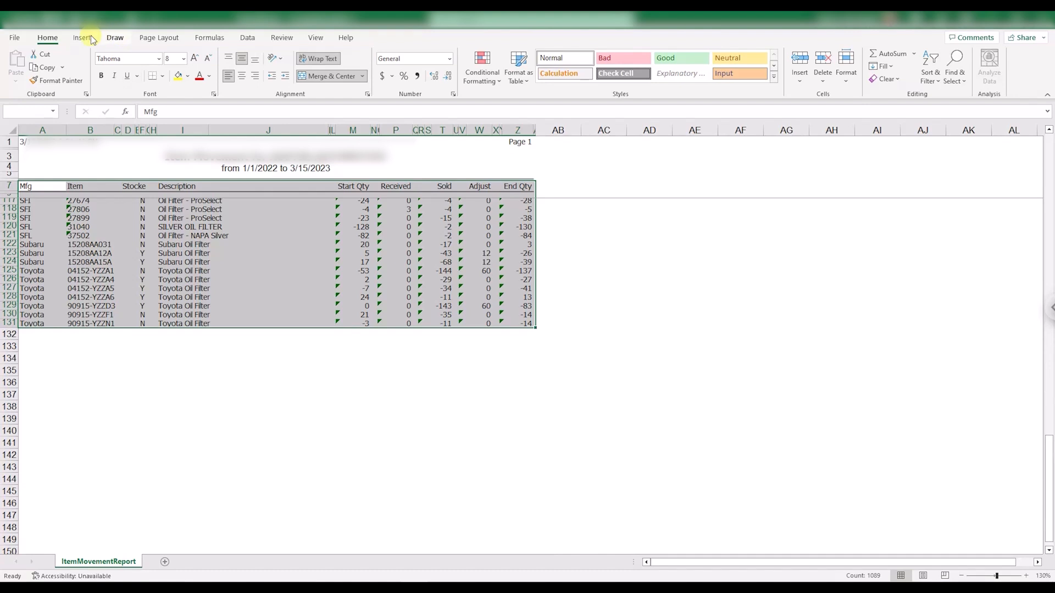
{"action": "left_click", "coordinate": [82, 38]}
{"action": "left_click", "coordinate": [95, 65]}
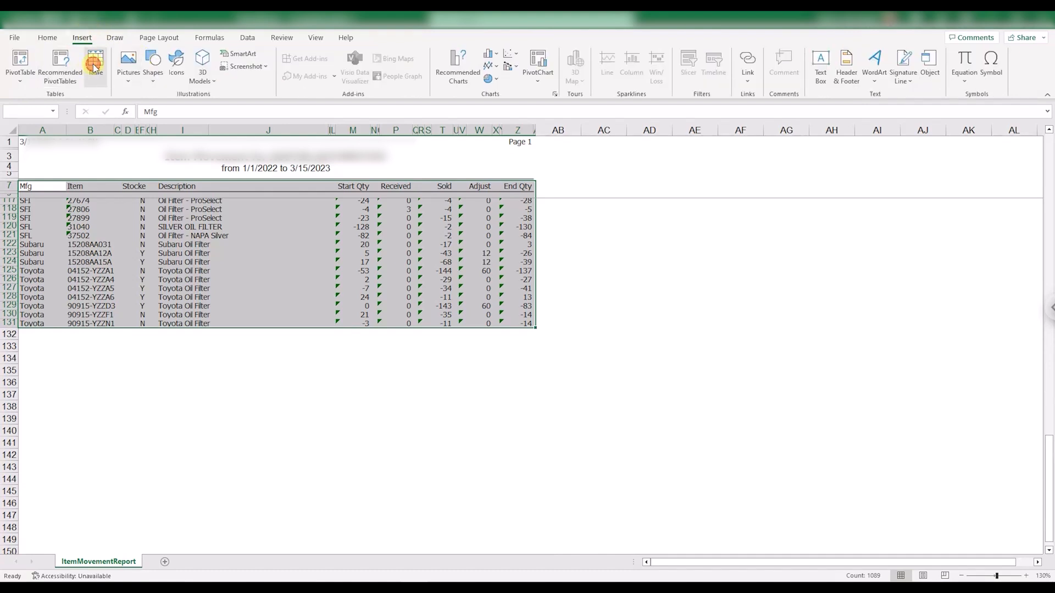
{"action": "left_click", "coordinate": [476, 319]}
{"action": "left_click", "coordinate": [514, 332]}
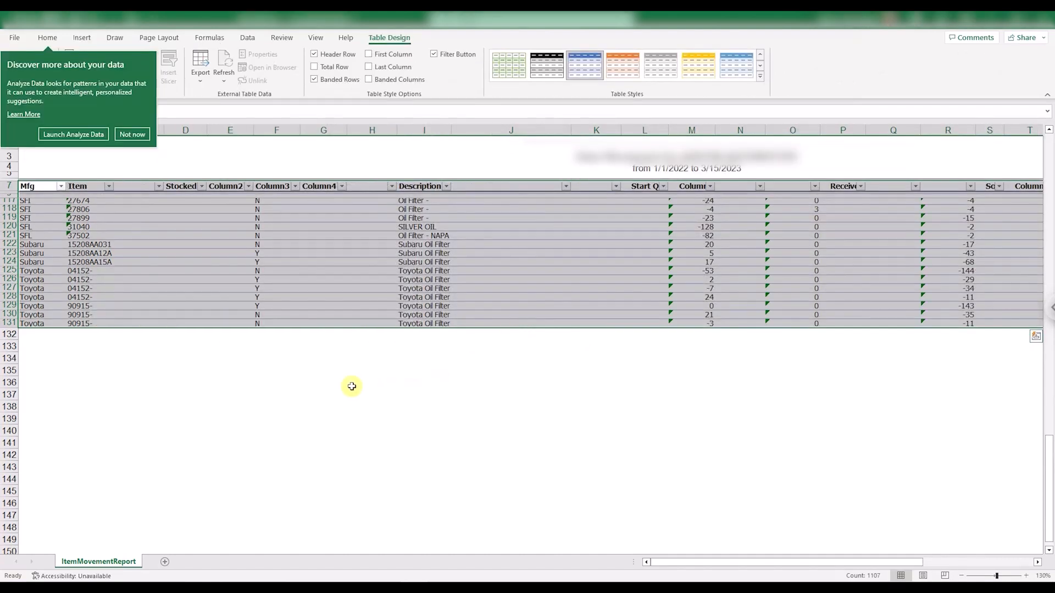
{"action": "scroll", "coordinate": [265, 387], "scroll_direction": "up", "scroll_amount": 6}
{"action": "scroll", "coordinate": [266, 387], "scroll_direction": "up", "scroll_amount": 20}
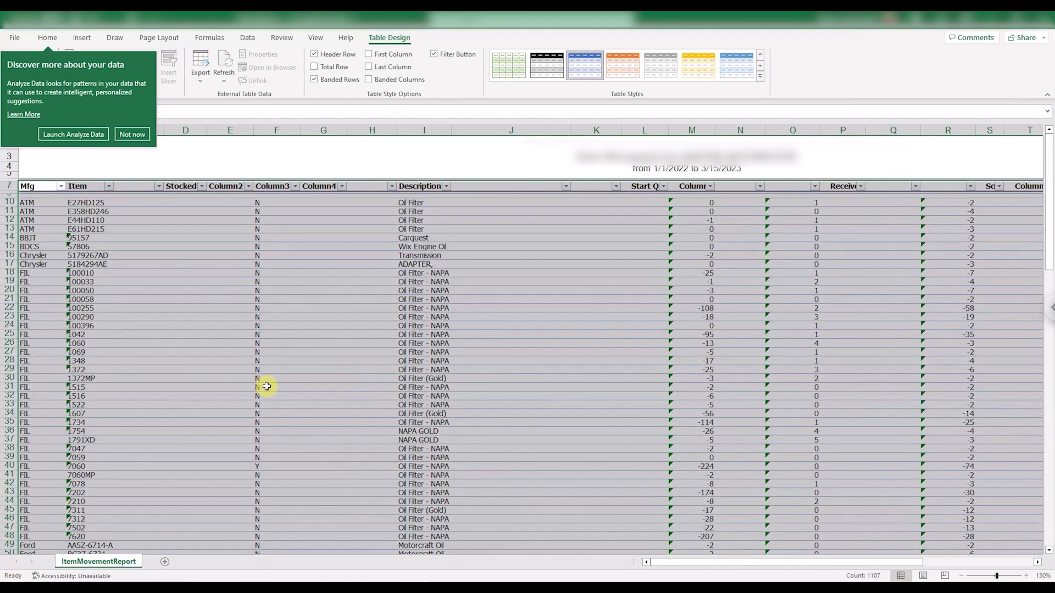
{"action": "left_click", "coordinate": [132, 135]}
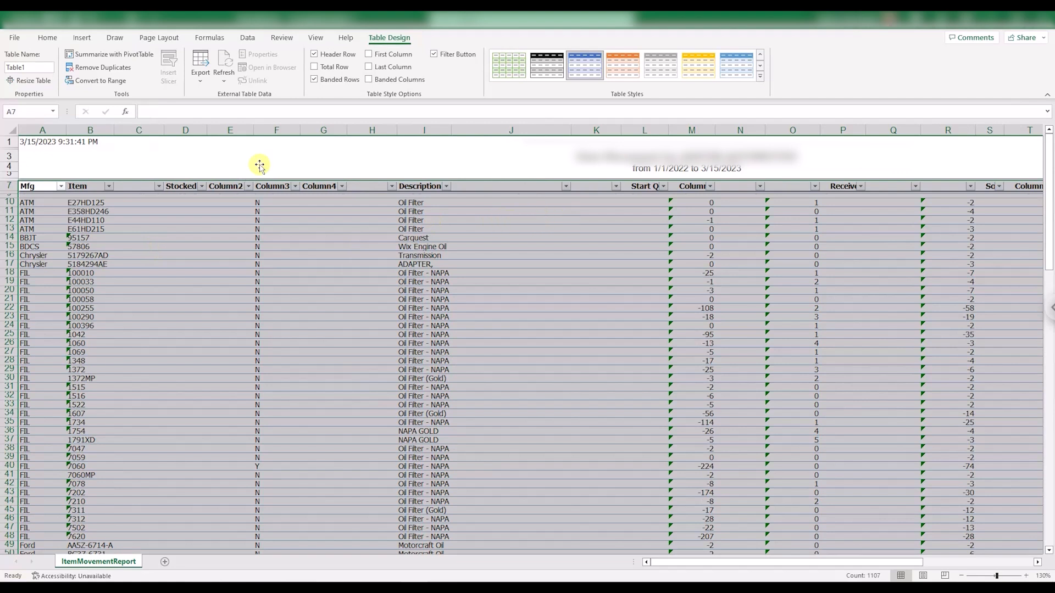
Delete columns C through H between the Item and Description columns, including the Stocked column.
{"action": "left_click", "coordinate": [141, 129]}
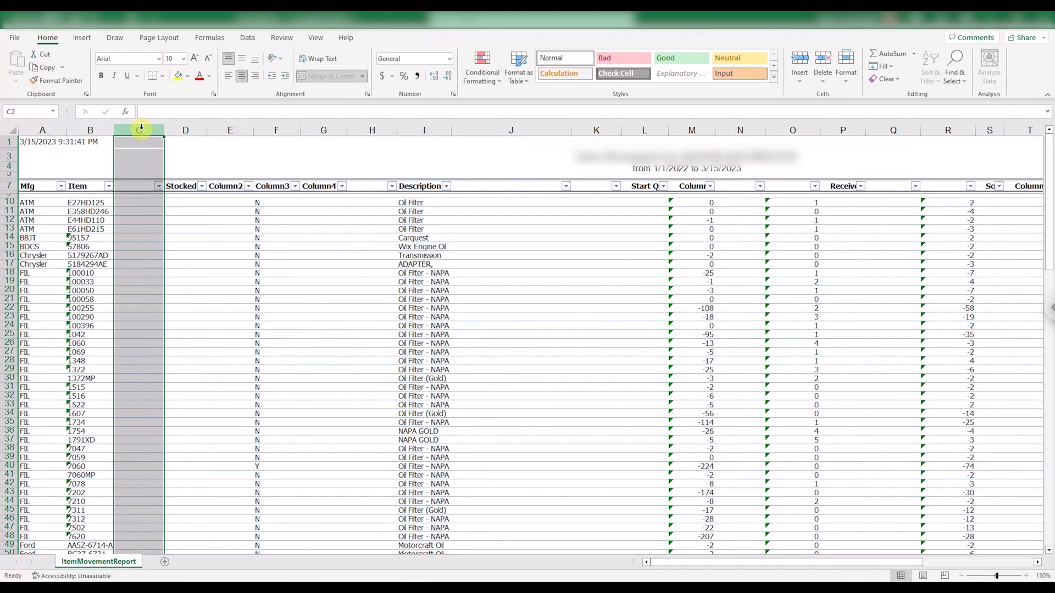
{"action": "left_click", "coordinate": [141, 128]}
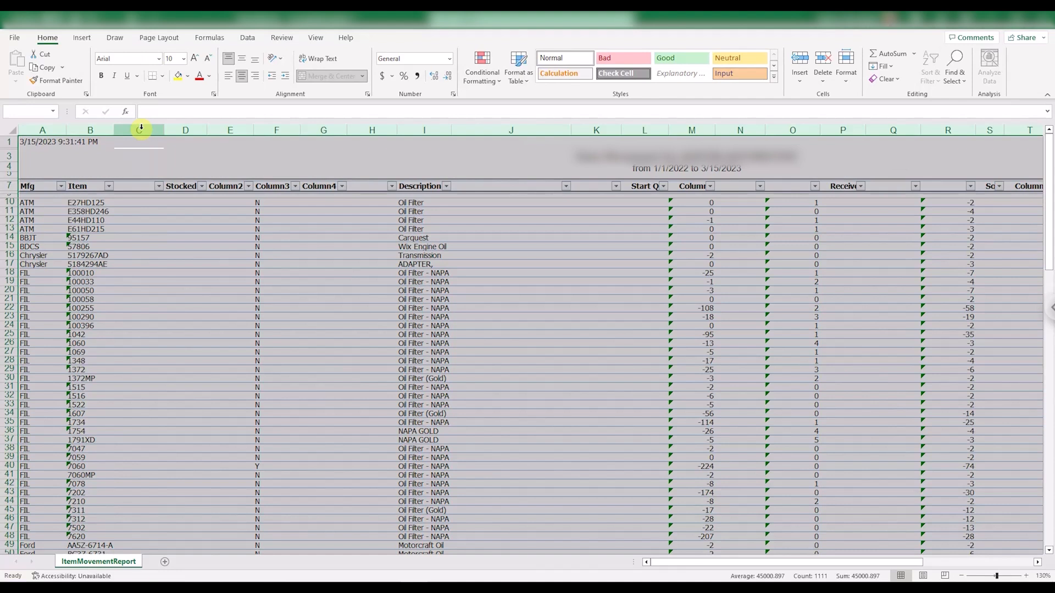
{"action": "left_click", "coordinate": [142, 128]}
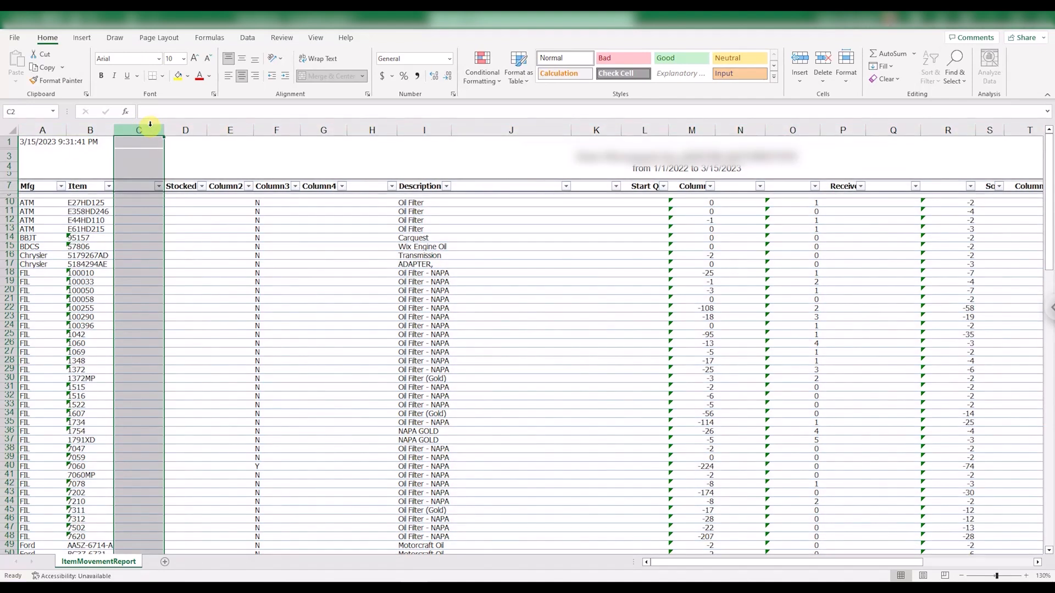
{"action": "left_click", "coordinate": [224, 134], "text": "shift"}
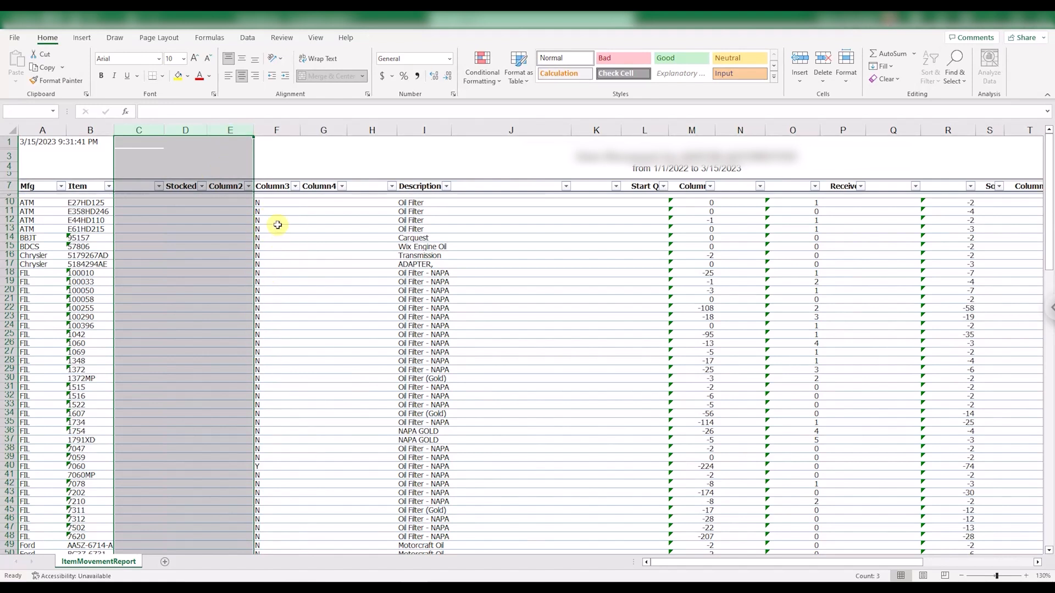
{"action": "left_click", "coordinate": [373, 130], "text": "shift"}
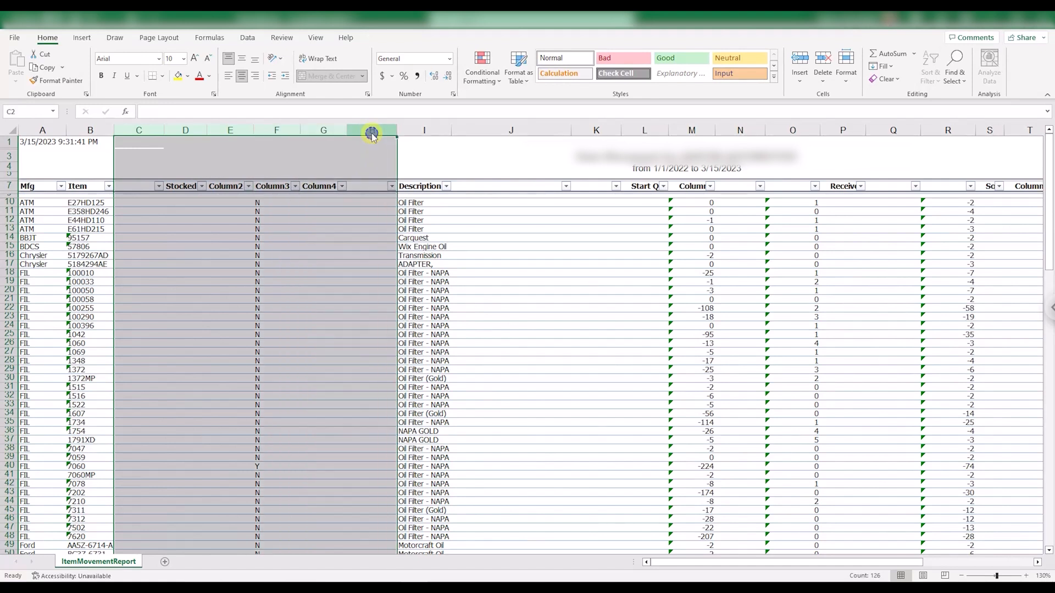
{"action": "right_click", "coordinate": [371, 132]}
{"action": "left_click", "coordinate": [376, 250]}
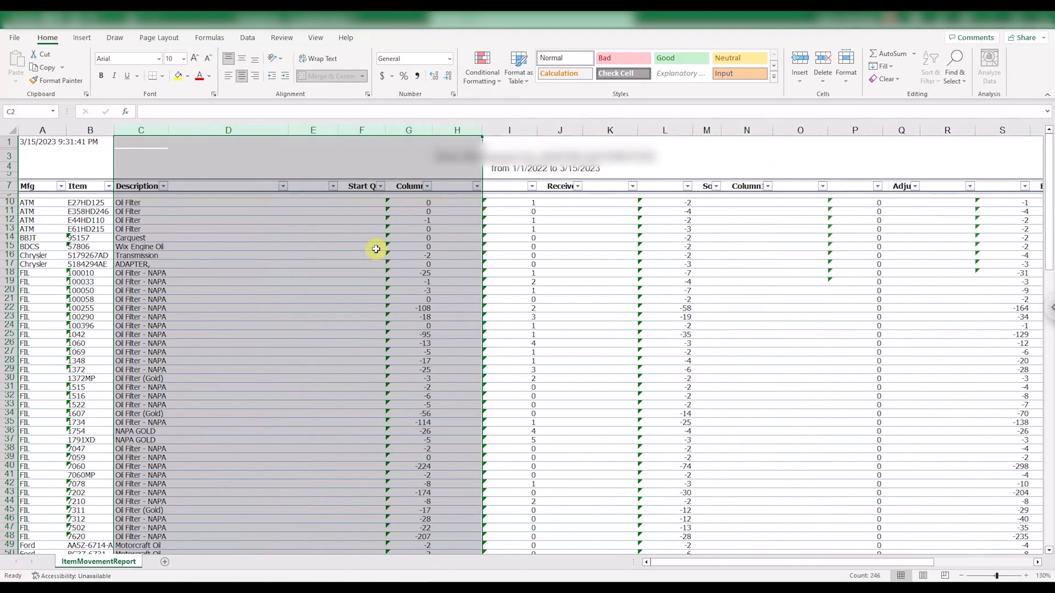
Delete the empty columns D through F between Description and the starting quantities.
{"action": "left_click", "coordinate": [219, 130]}
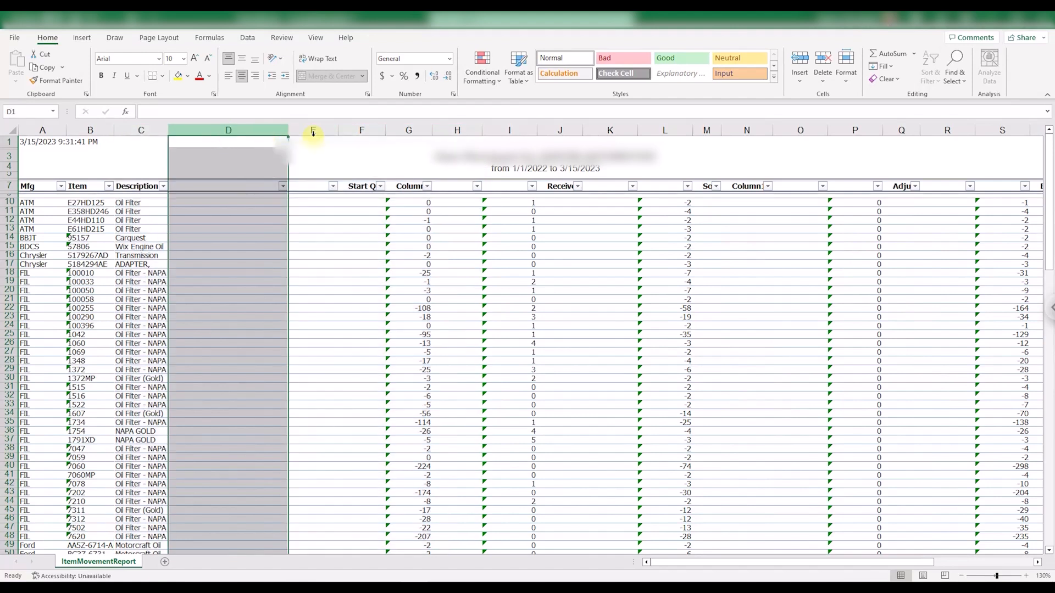
{"action": "left_click", "coordinate": [355, 130], "text": "shift"}
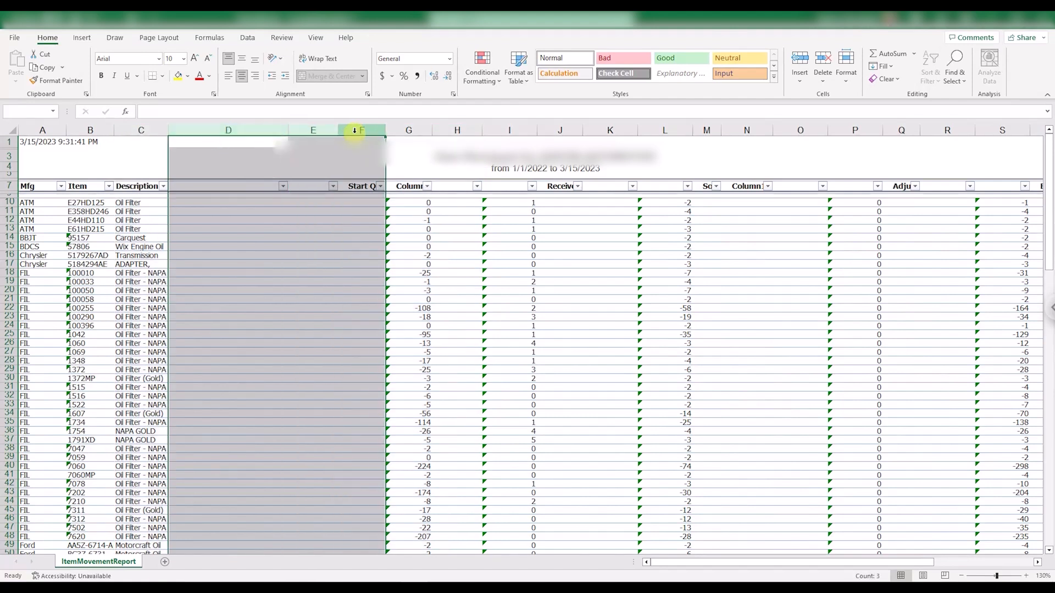
{"action": "right_click", "coordinate": [354, 134]}
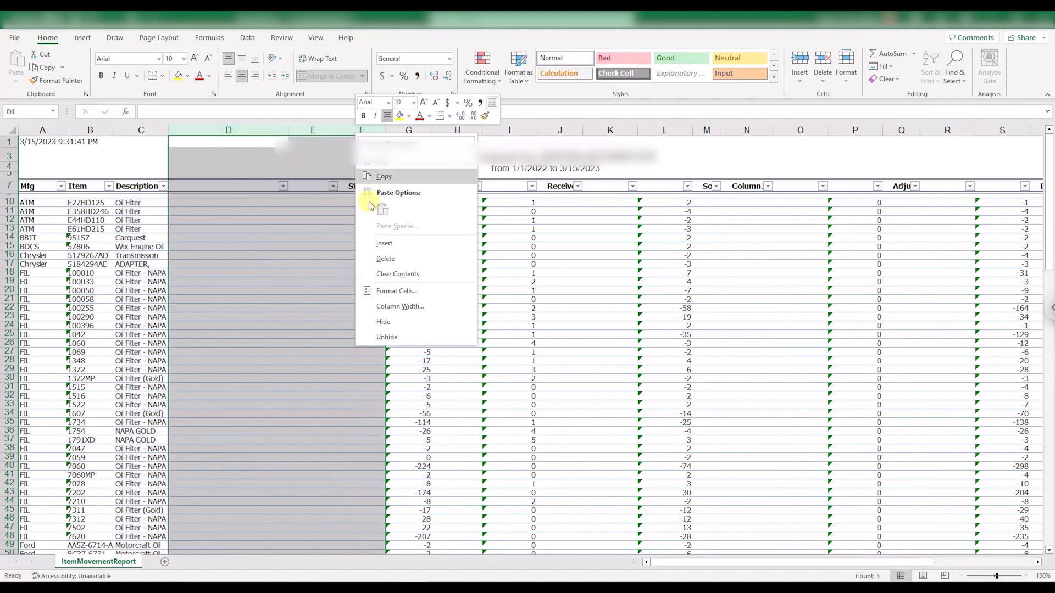
{"action": "left_click", "coordinate": [395, 258]}
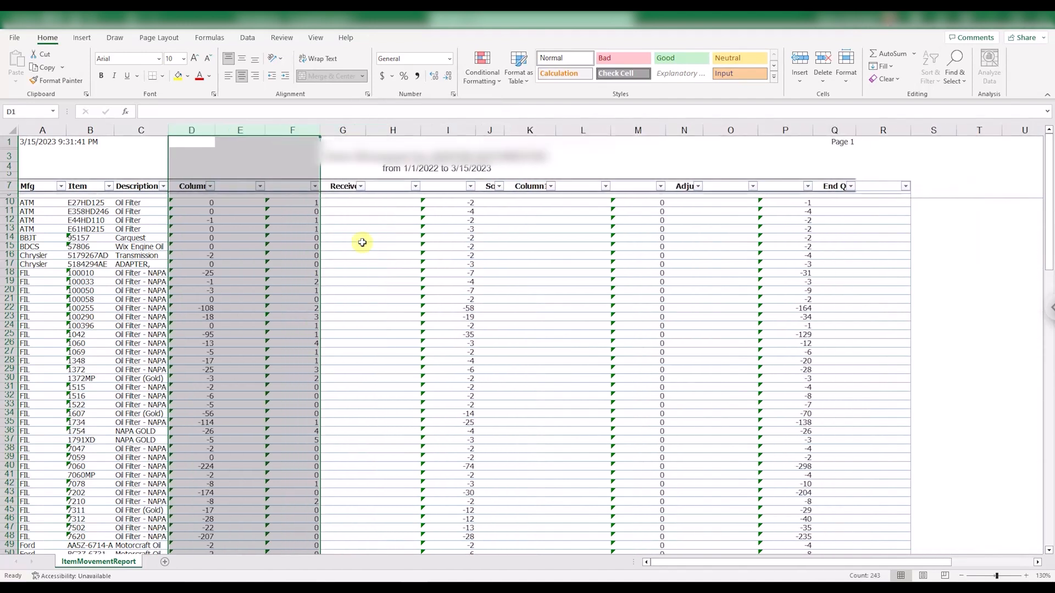
Delete the empty column E after the starting quantities, and the empty columns F and G after the received quantities.
{"action": "left_click", "coordinate": [239, 132]}
{"action": "right_click", "coordinate": [239, 133]}
{"action": "left_click", "coordinate": [268, 260]}
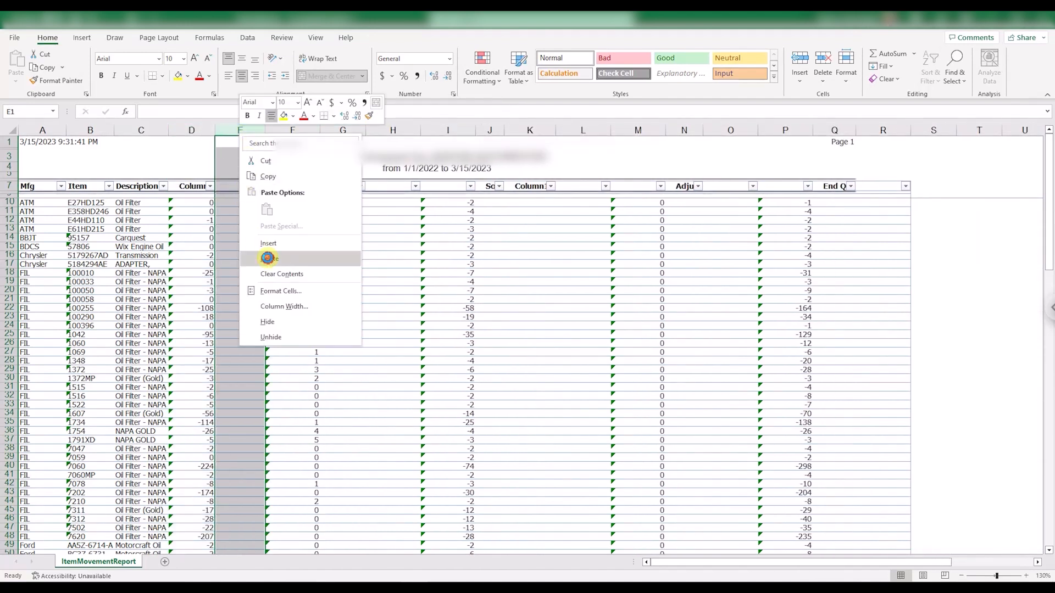
{"action": "left_click", "coordinate": [293, 131]}
{"action": "left_click_drag", "start_coordinate": [343, 131], "coordinate": [343, 132]}
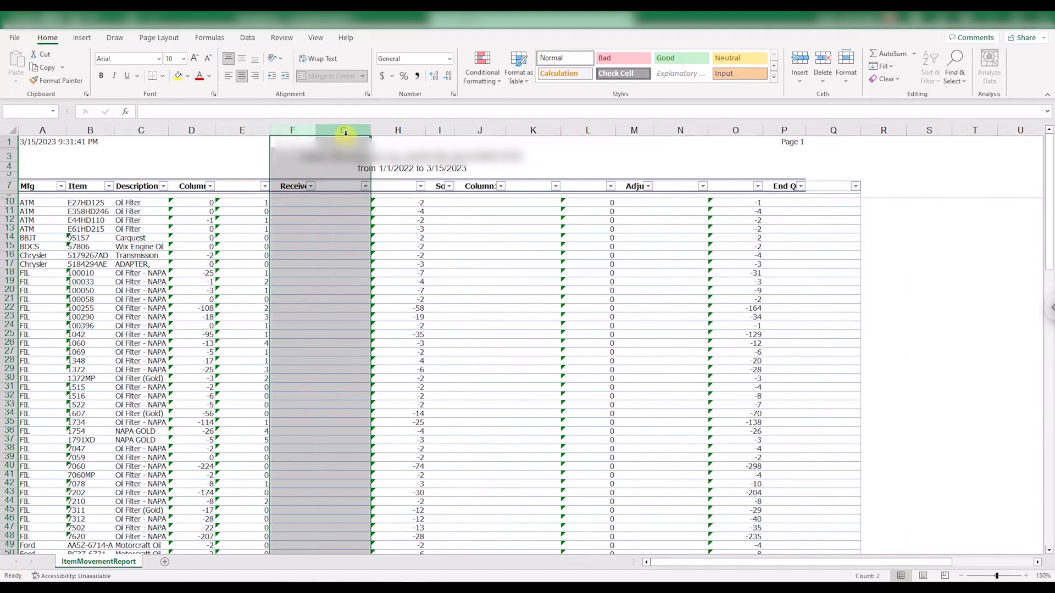
{"action": "right_click", "coordinate": [346, 131]}
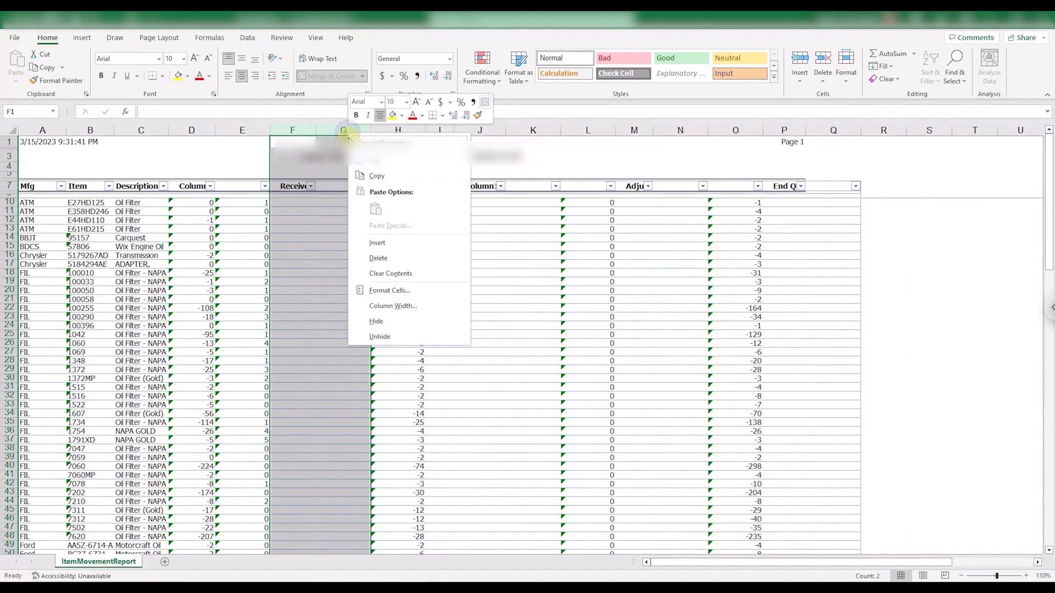
{"action": "left_click", "coordinate": [386, 255]}
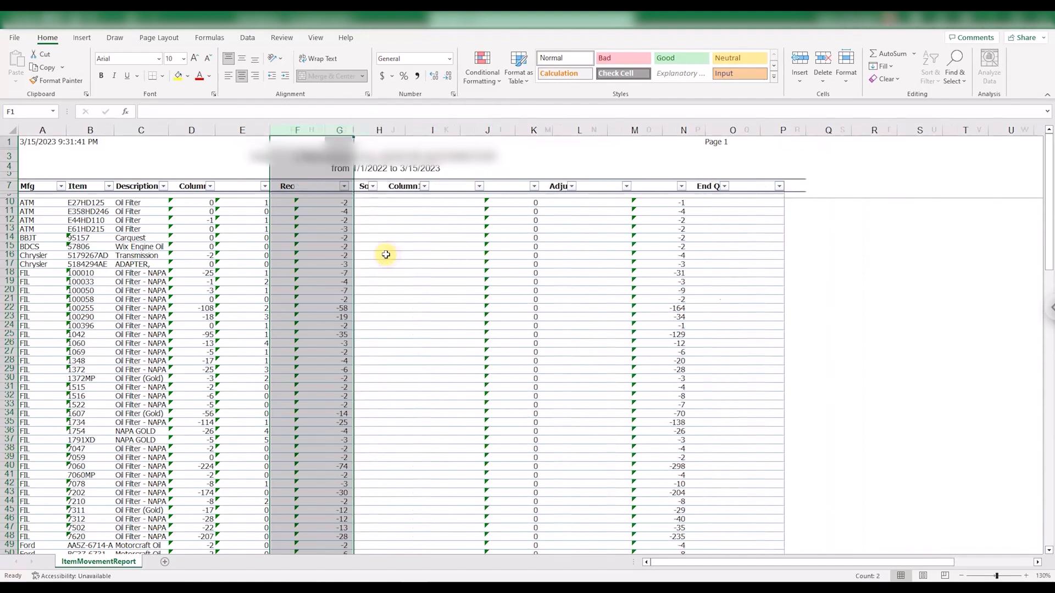
Delete the remaining empty columns around the adjustment and ending quantities so the quantity columns sit side by side.
{"action": "left_click", "coordinate": [340, 130]}
{"action": "left_click_drag", "start_coordinate": [430, 130], "coordinate": [500, 131]}
{"action": "right_click", "coordinate": [445, 130]}
{"action": "left_click", "coordinate": [478, 255]}
{"action": "right_click", "coordinate": [450, 130]}
{"action": "left_click", "coordinate": [488, 255]}
{"action": "right_click", "coordinate": [501, 130]}
{"action": "left_click", "coordinate": [526, 259]}
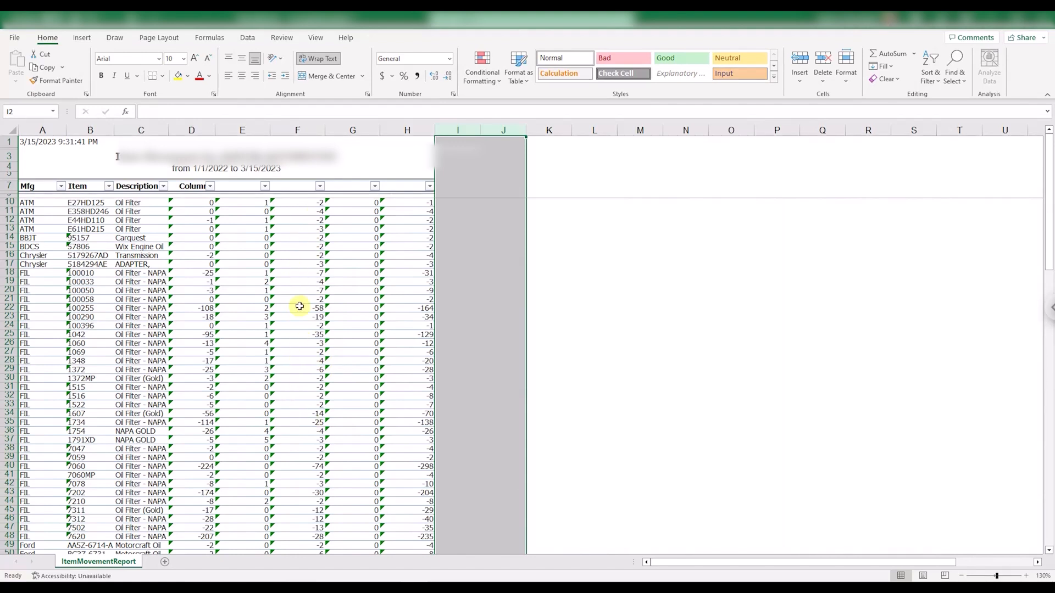
Rename the header in F7 above the sold quantities to "sold".
{"action": "left_click", "coordinate": [297, 188]}
{"action": "left_click", "coordinate": [297, 188]}
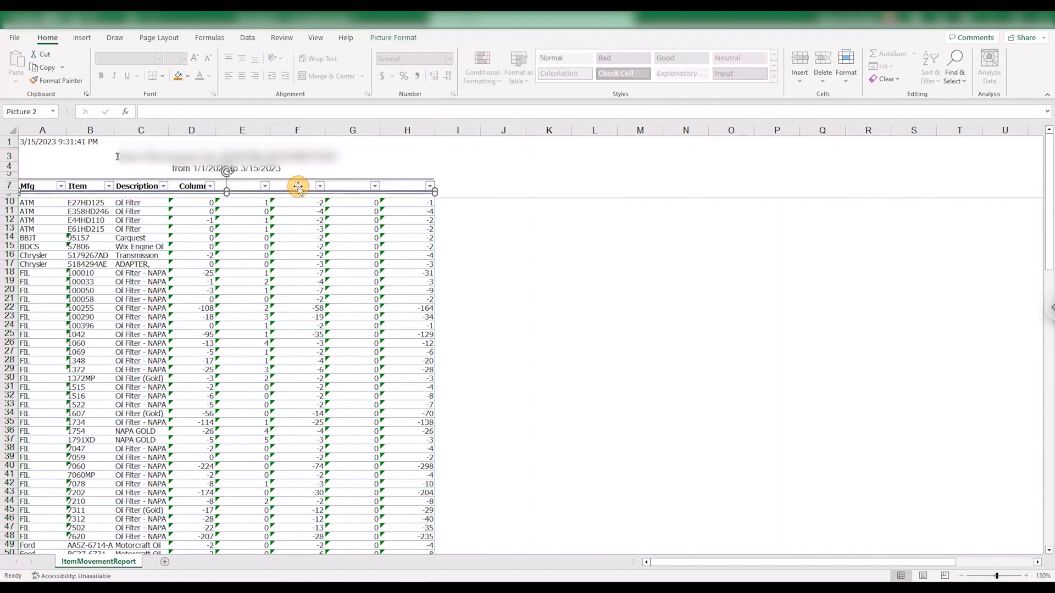
{"action": "scroll", "coordinate": [297, 188], "scroll_direction": "up", "scroll_amount": 3, "text": "ctrl"}
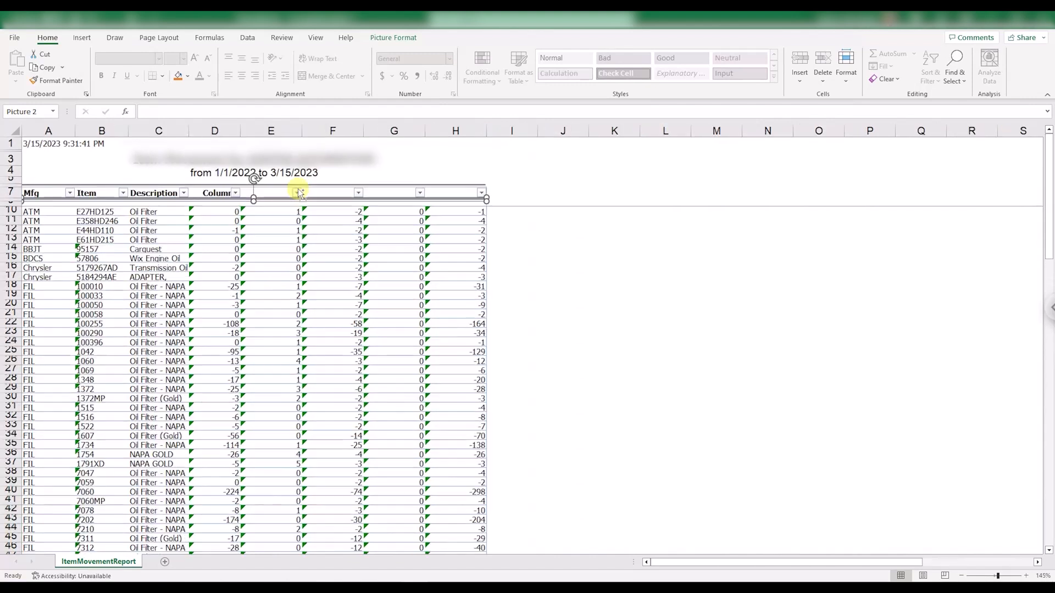
{"action": "left_click", "coordinate": [367, 198]}
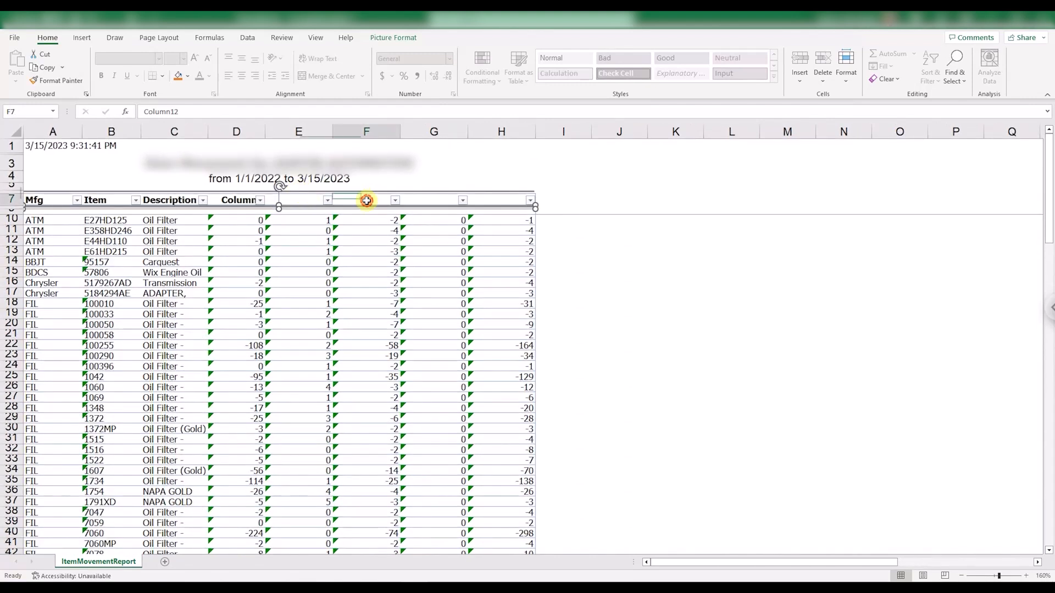
{"action": "type", "text": "SOLD"}
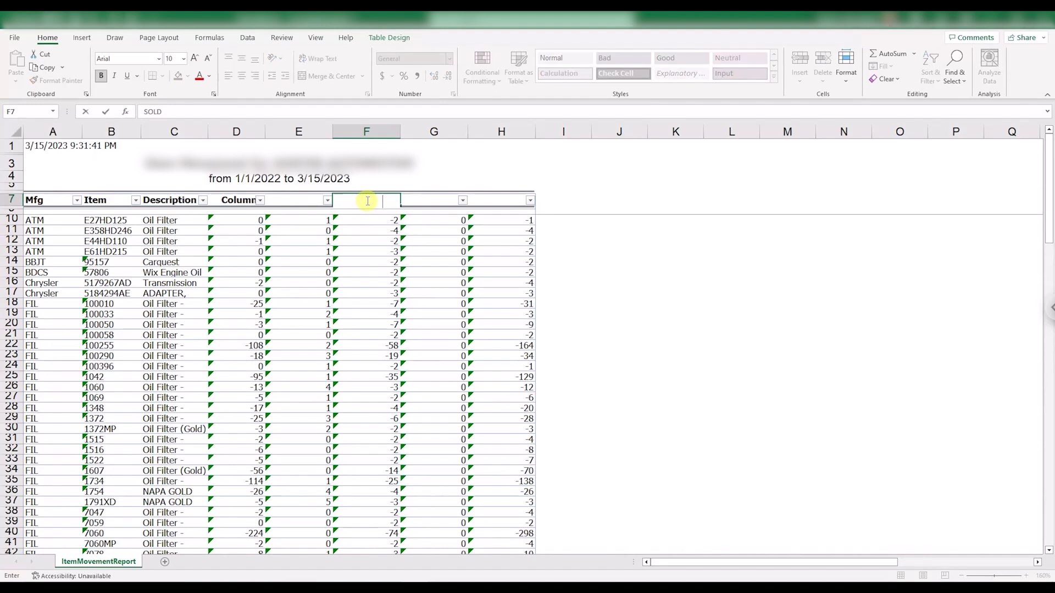
{"action": "key", "text": "ctrl+Return"}
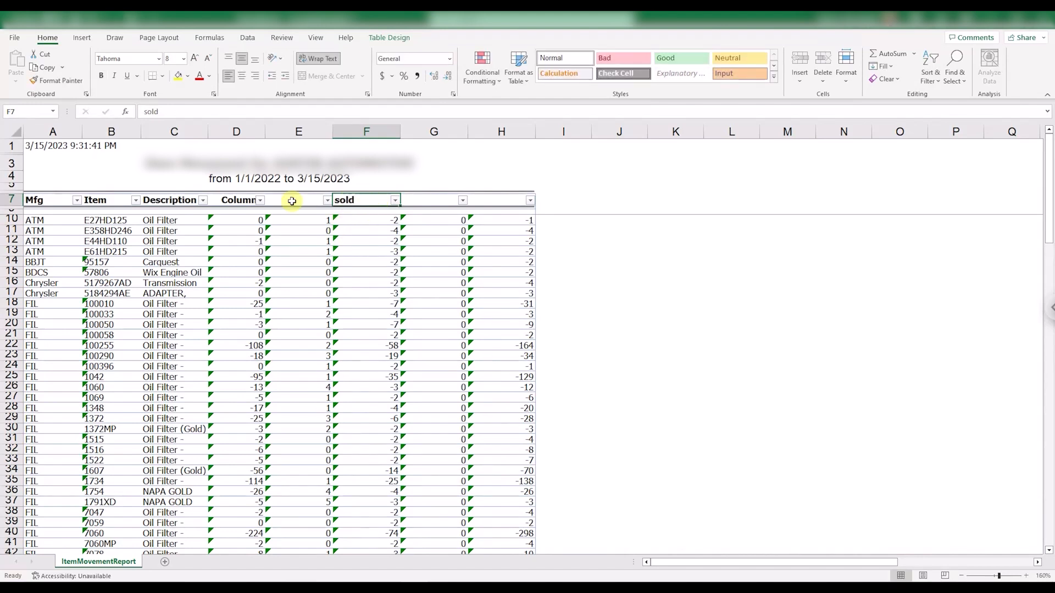
Copy the formatting of header D7 onto the sold header in F7, and set that header back to left alignment.
{"action": "left_click", "coordinate": [239, 200]}
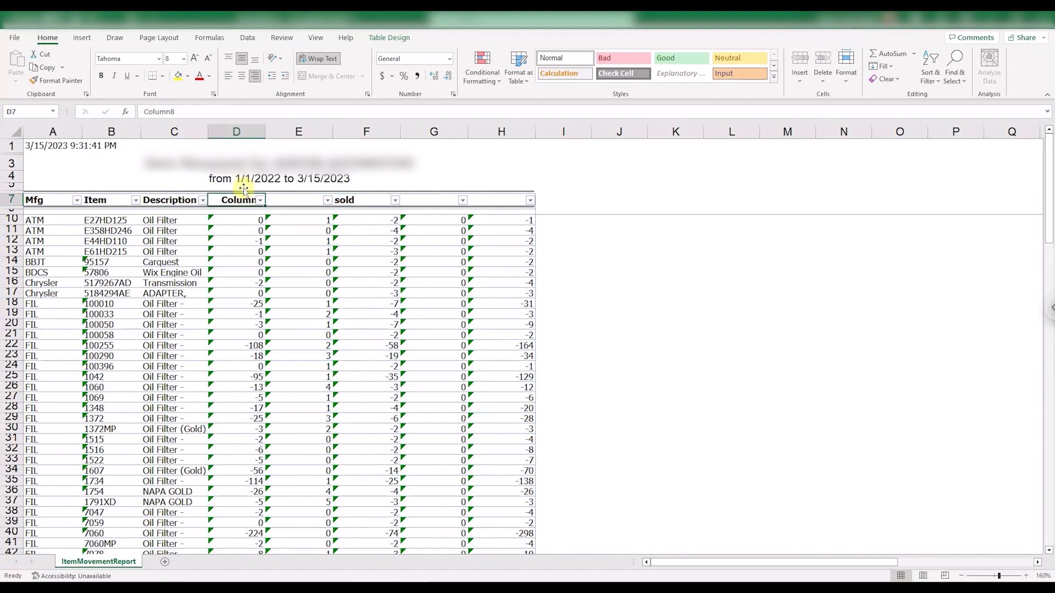
{"action": "right_click", "coordinate": [252, 201]}
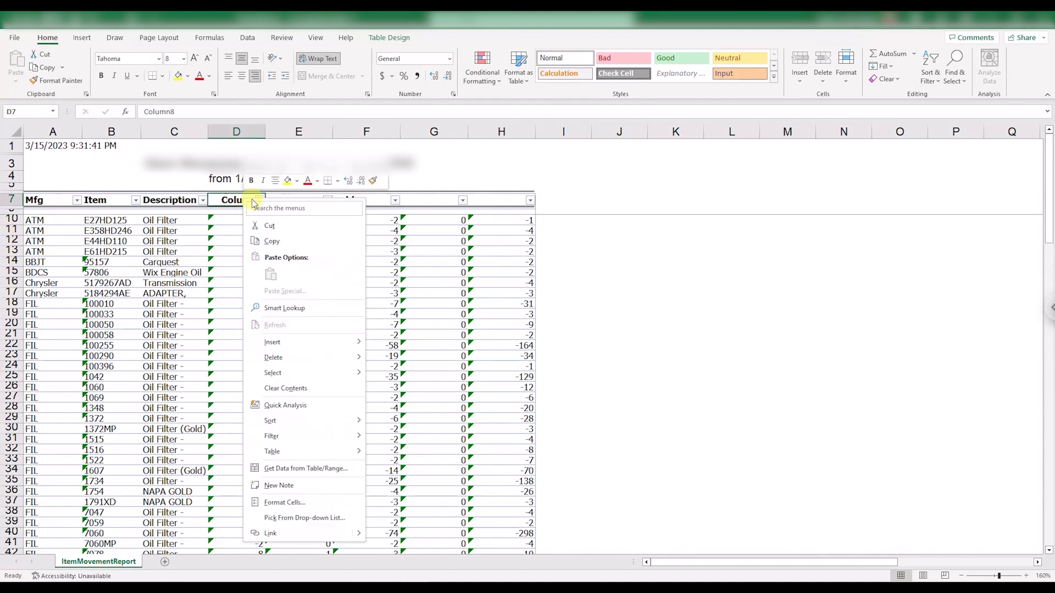
{"action": "left_click", "coordinate": [374, 181]}
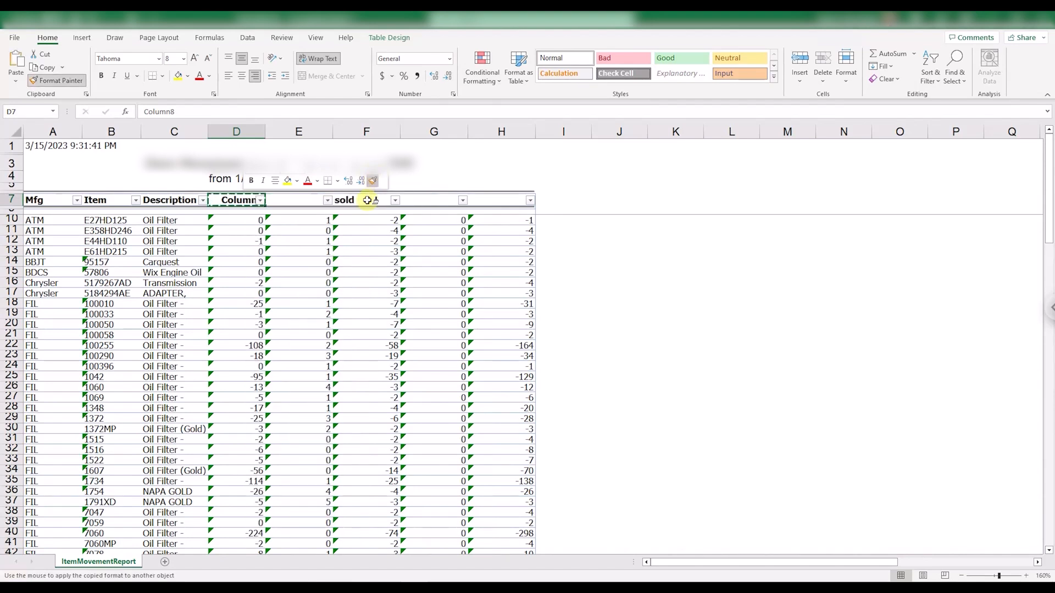
{"action": "left_click", "coordinate": [367, 200]}
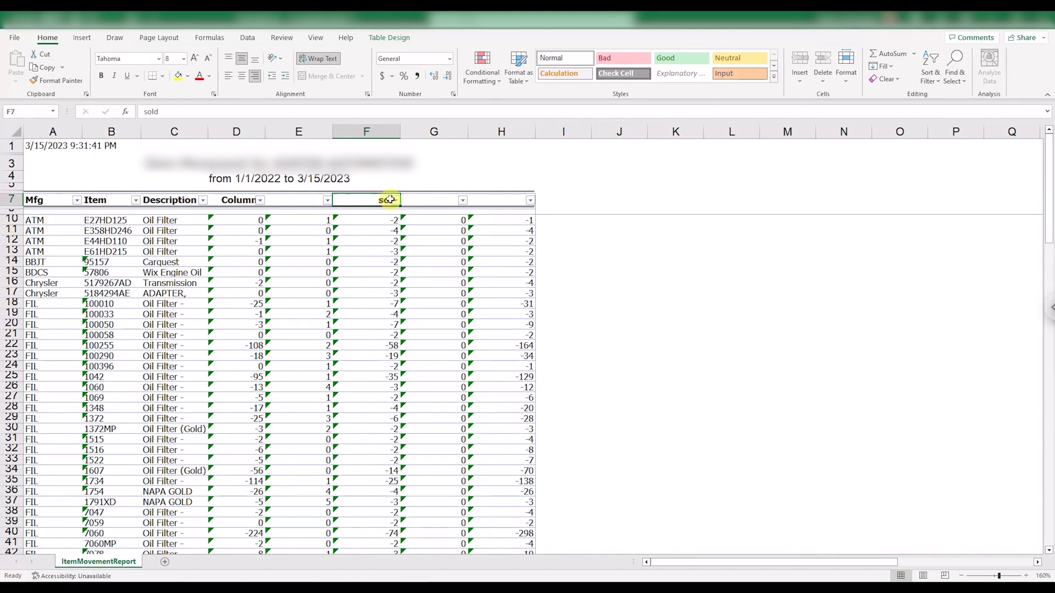
{"action": "left_click", "coordinate": [230, 77]}
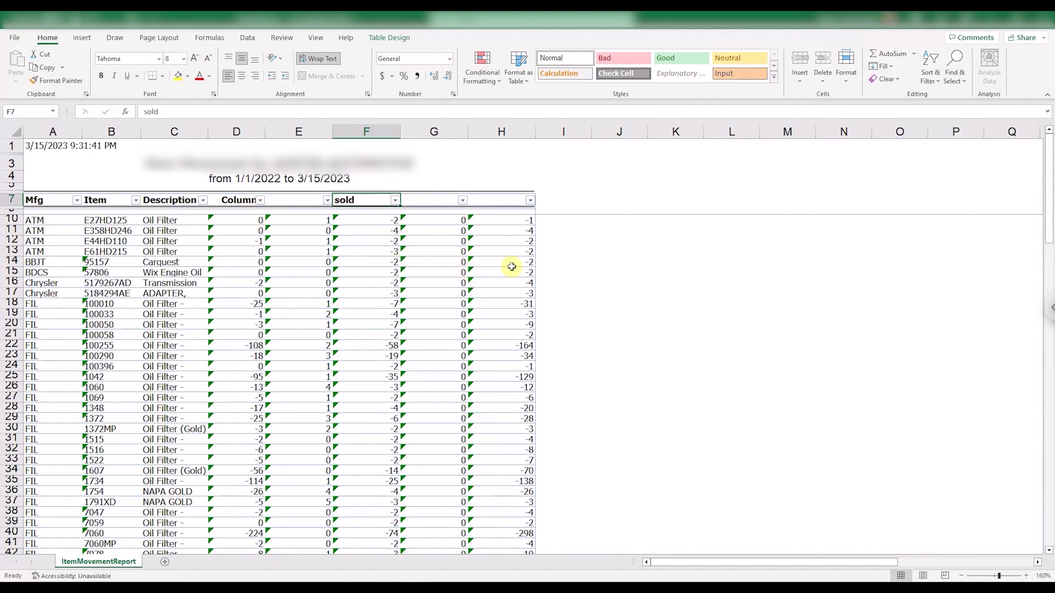
Delete the starting, received, adjustment and ending quantity columns around sold, and select the first sold value in D10.
{"action": "left_click", "coordinate": [237, 131]}
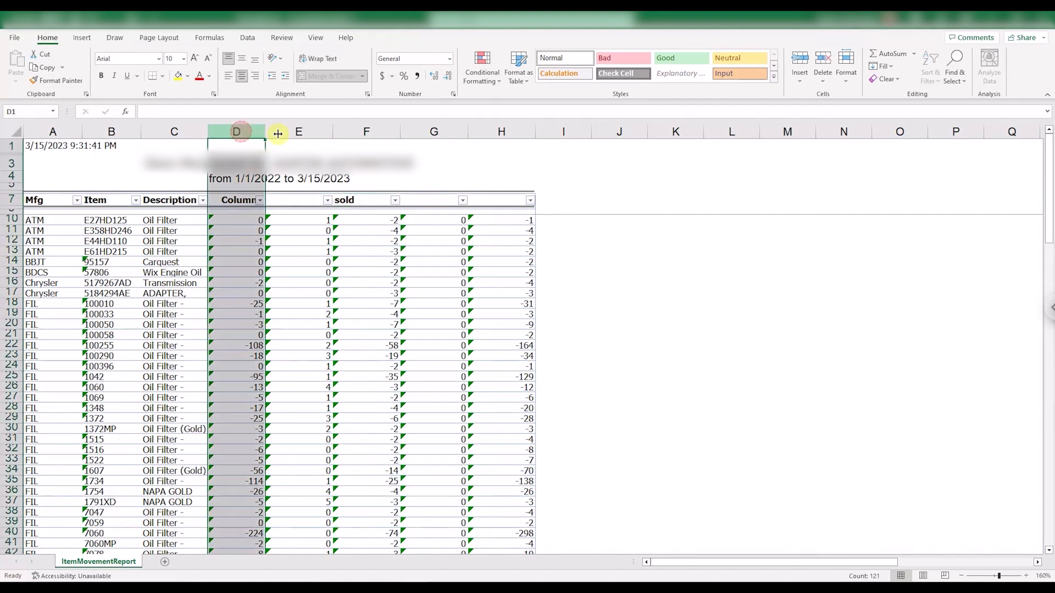
{"action": "left_click", "coordinate": [300, 132], "text": "shift"}
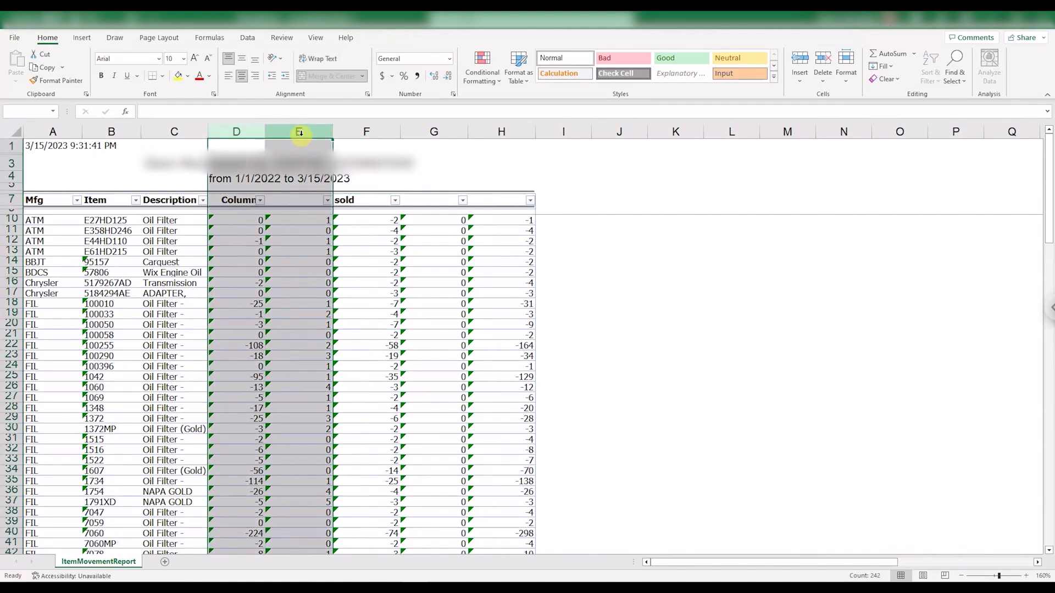
{"action": "right_click", "coordinate": [308, 132]}
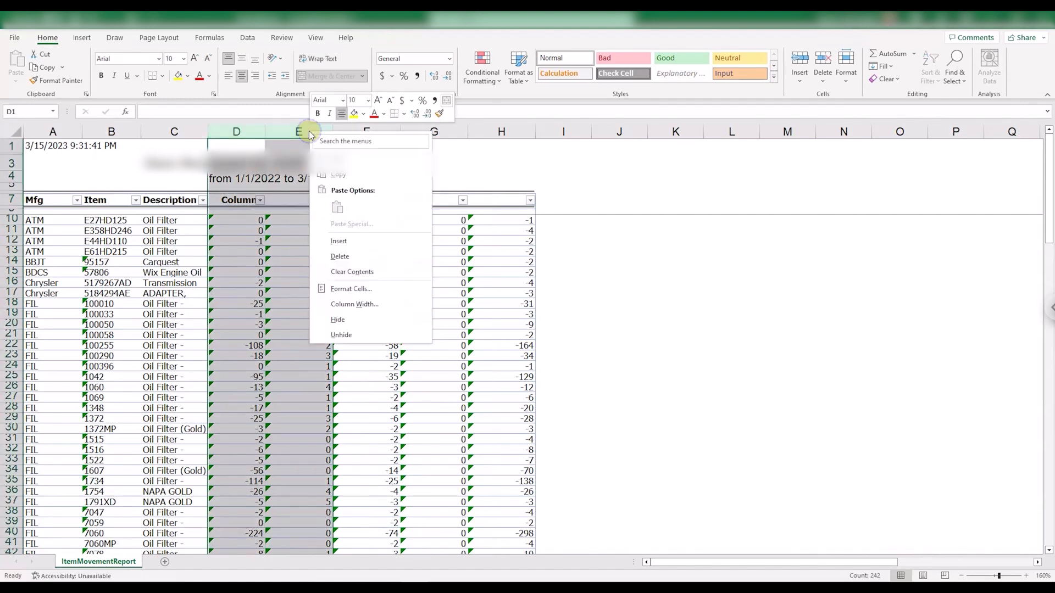
{"action": "left_click", "coordinate": [339, 256]}
{"action": "left_click", "coordinate": [352, 262]}
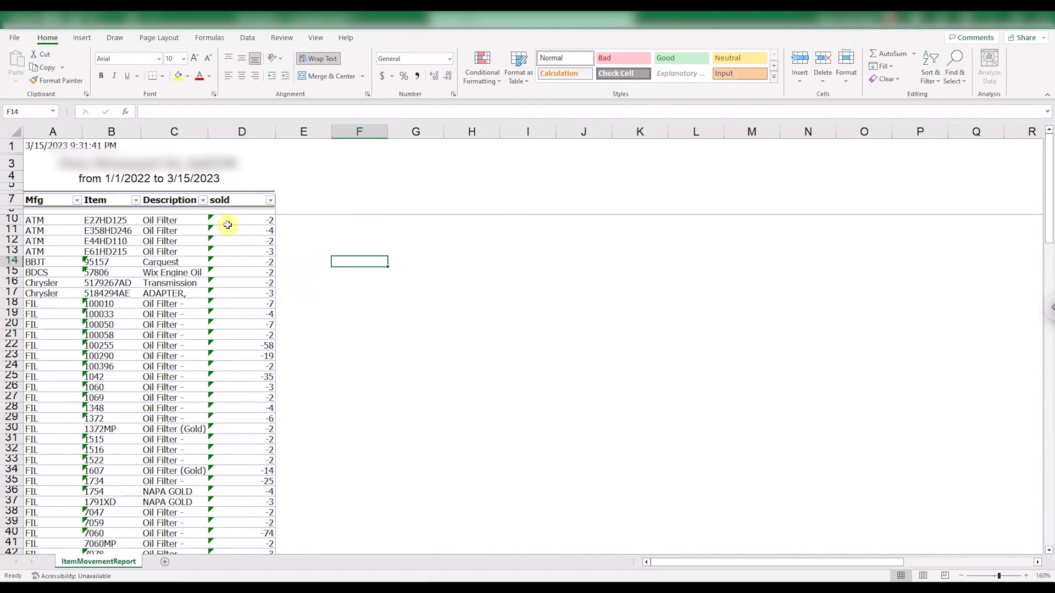
{"action": "left_click", "coordinate": [250, 220]}
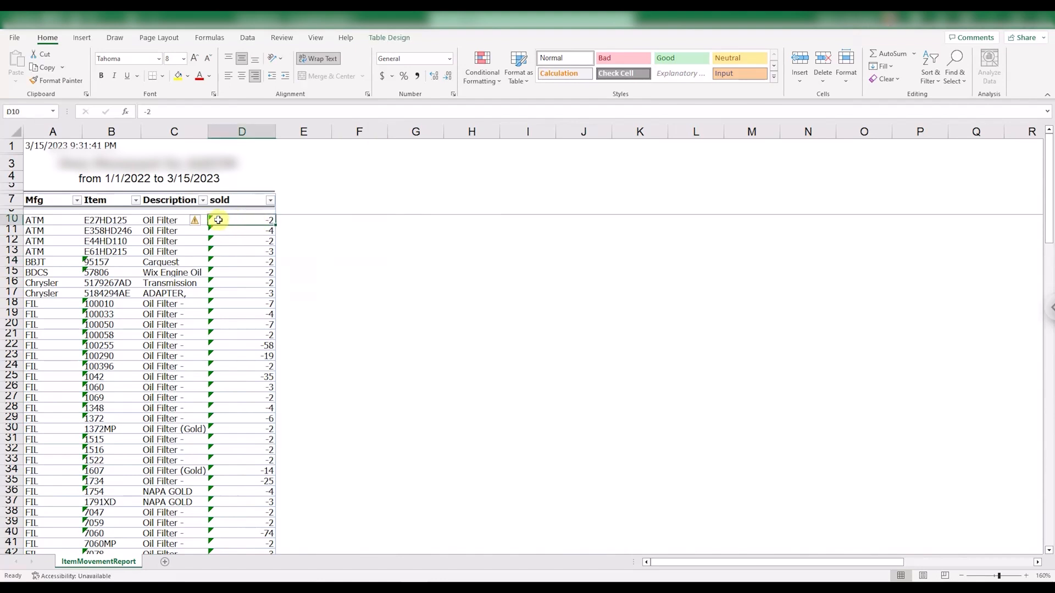
Sort the table by the sold column in A to Z order.
{"action": "mouse_move", "coordinate": [199, 227]}
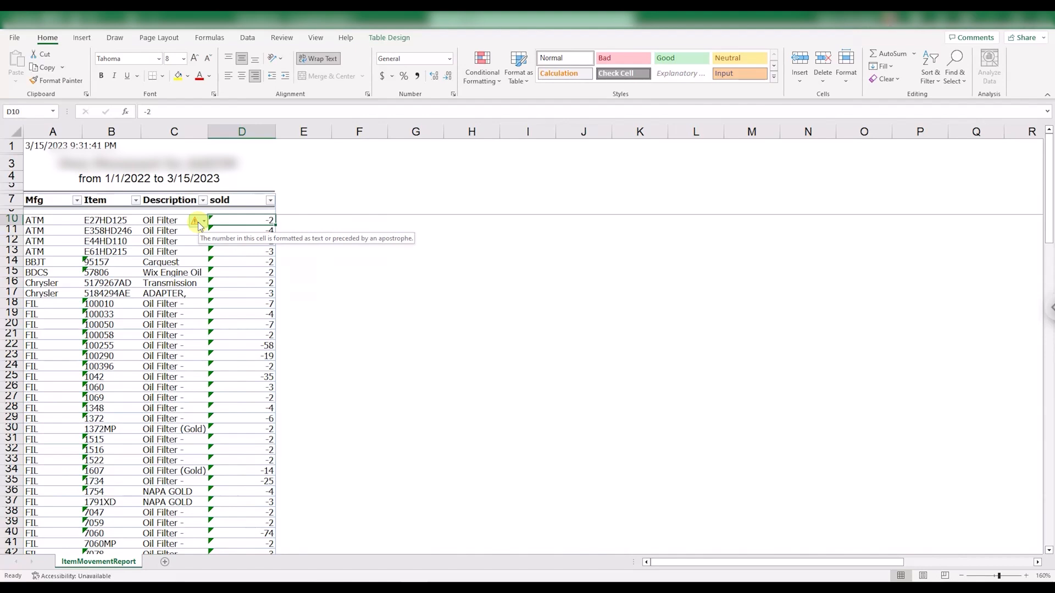
{"action": "left_click", "coordinate": [270, 201]}
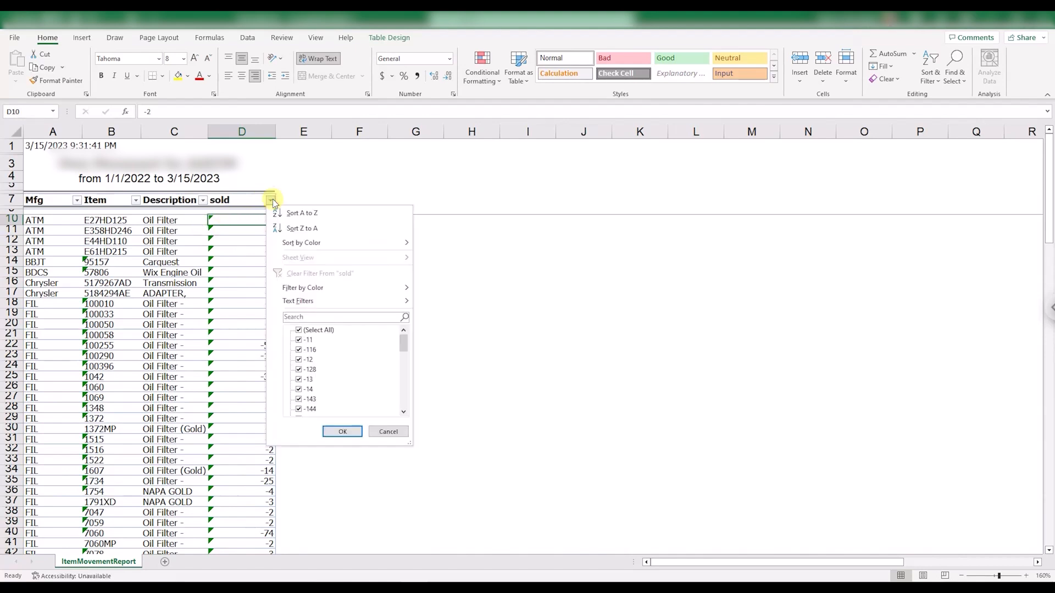
{"action": "left_click", "coordinate": [299, 211]}
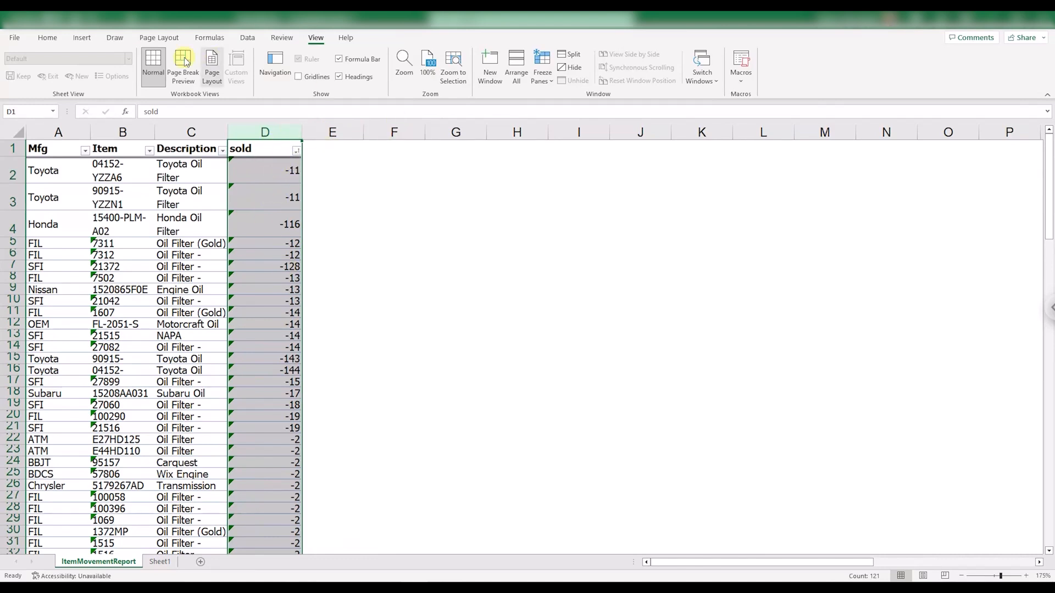
Convert the sold column to numbers with Text to Columns as delimited data, and sort it smallest to largest.
{"action": "left_click", "coordinate": [250, 39]}
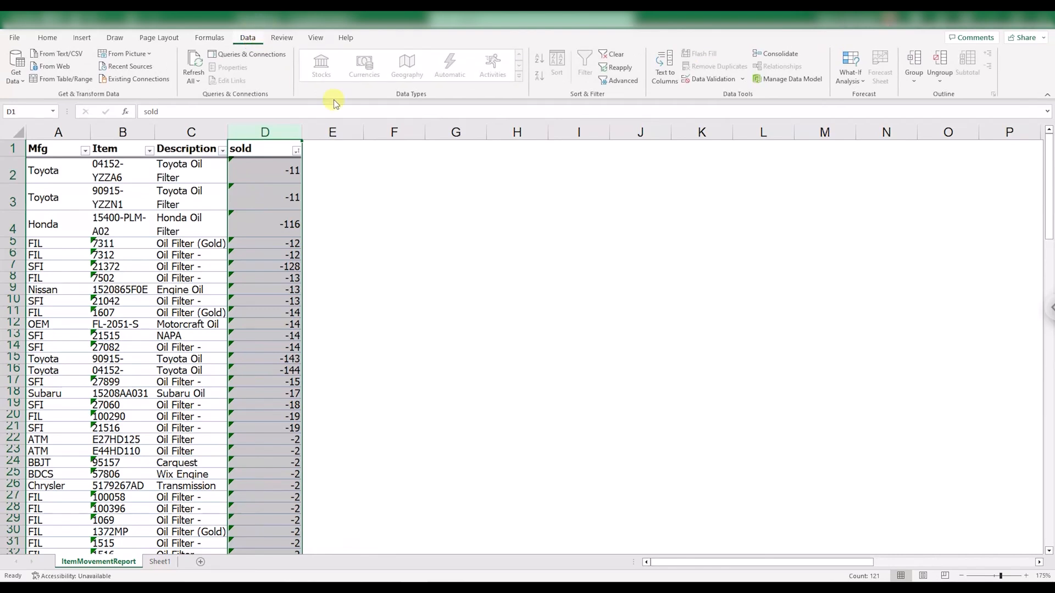
{"action": "left_click", "coordinate": [658, 81]}
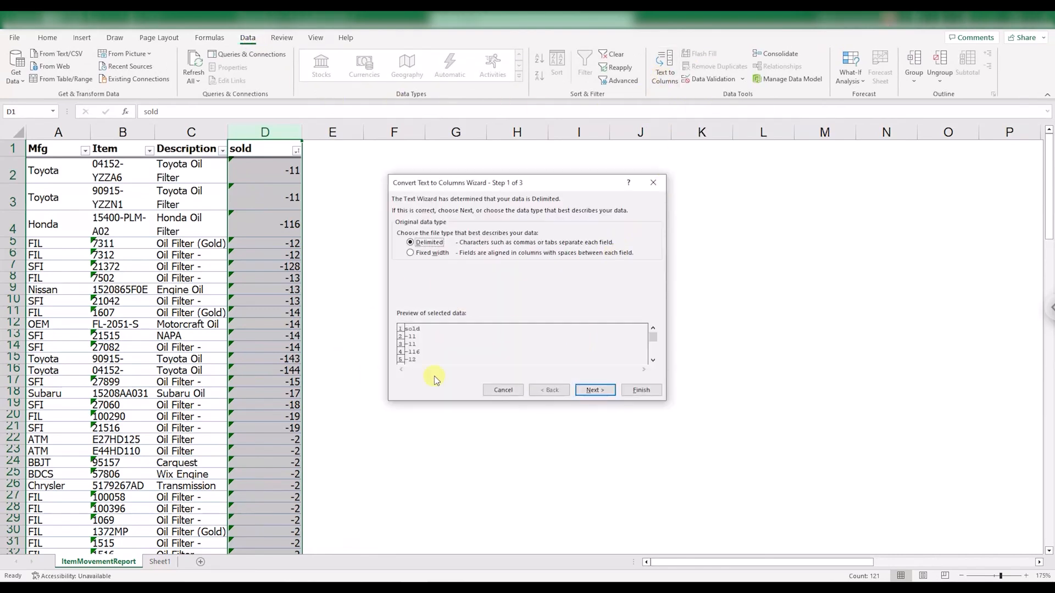
{"action": "left_click", "coordinate": [644, 390]}
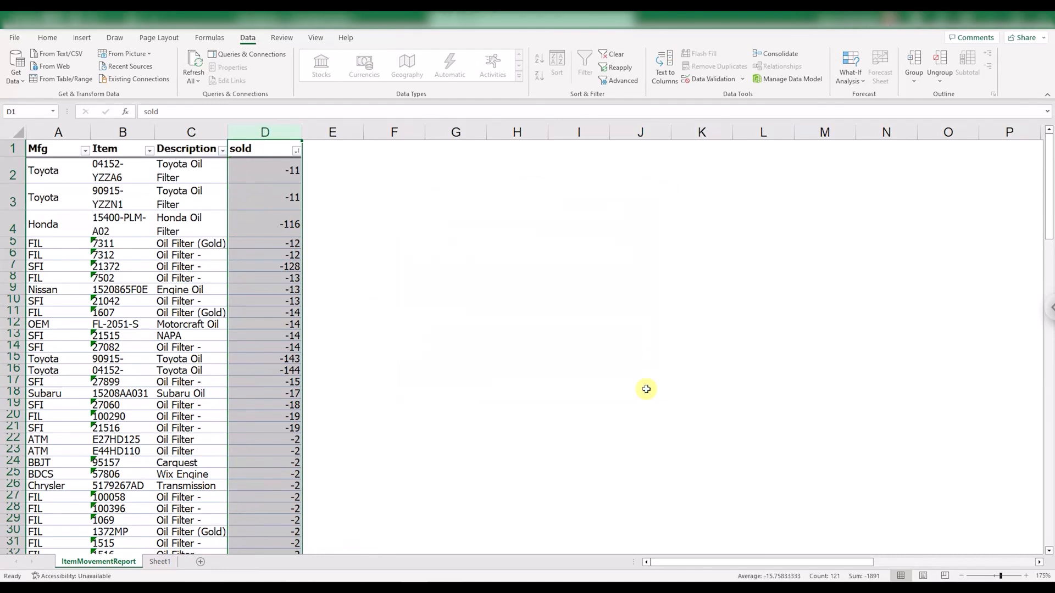
{"action": "left_click", "coordinate": [296, 151]}
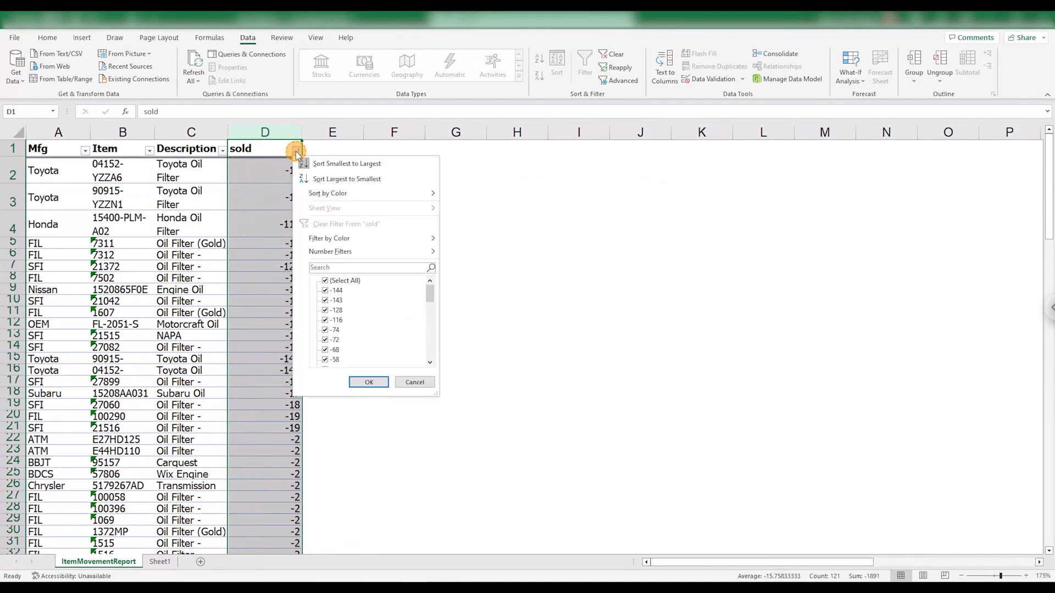
{"action": "left_click", "coordinate": [334, 164]}
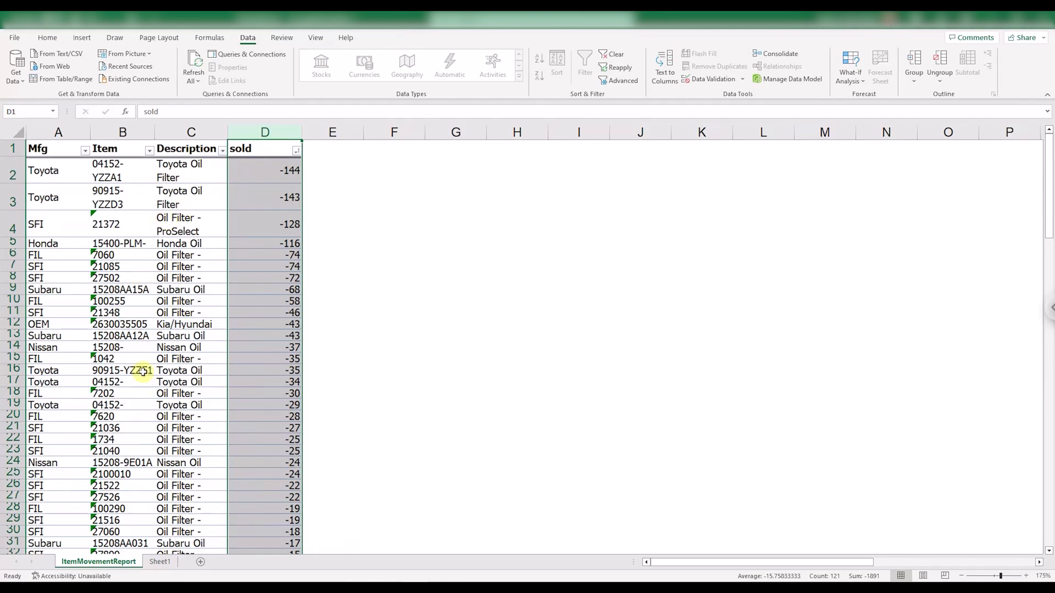
Autofit the widths of the Mfg, Item and Description columns to their contents.
{"action": "left_click_drag", "start_coordinate": [40, 134], "coordinate": [229, 133]}
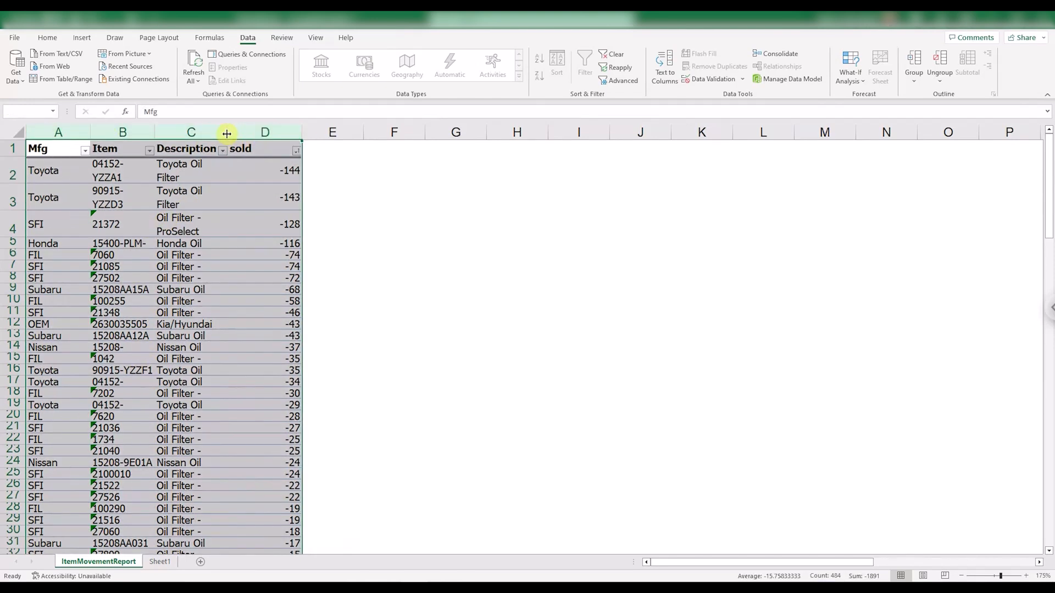
{"action": "double_click", "coordinate": [228, 133]}
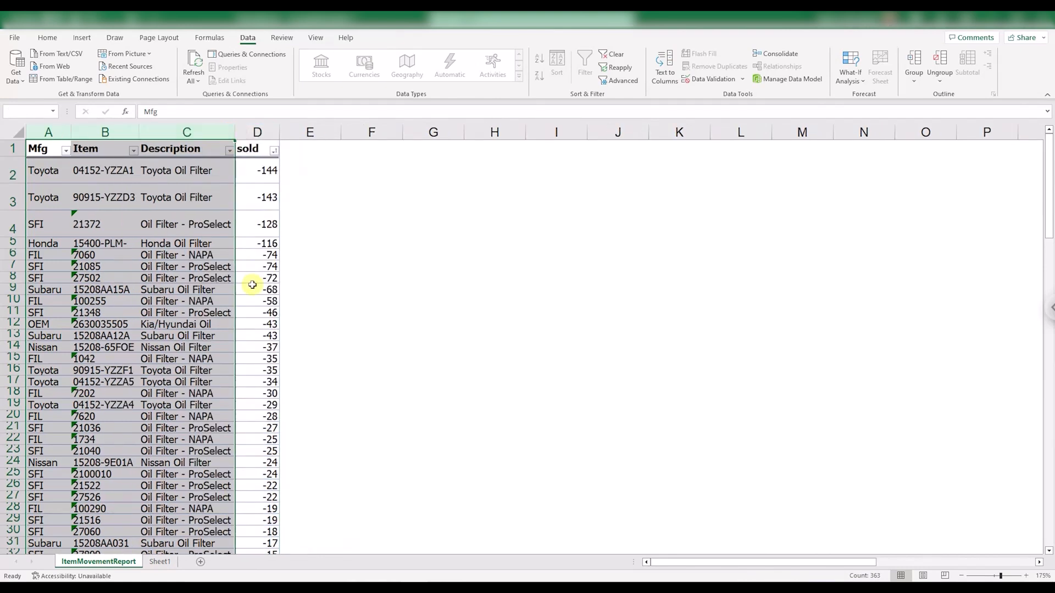
{"action": "left_click", "coordinate": [195, 252]}
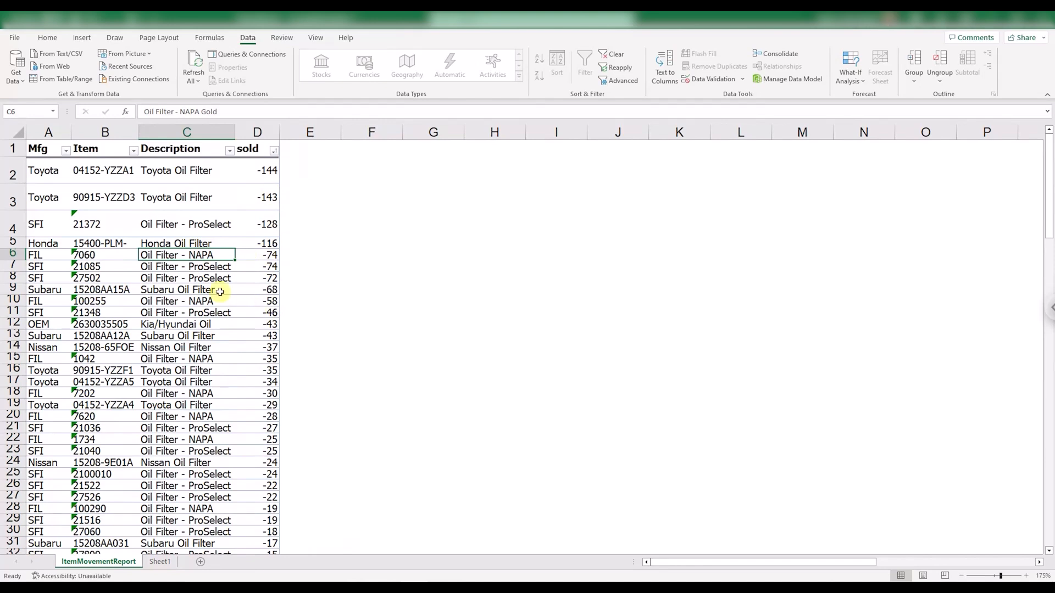
Sort the table by the Item column from A to Z.
{"action": "left_click", "coordinate": [133, 150]}
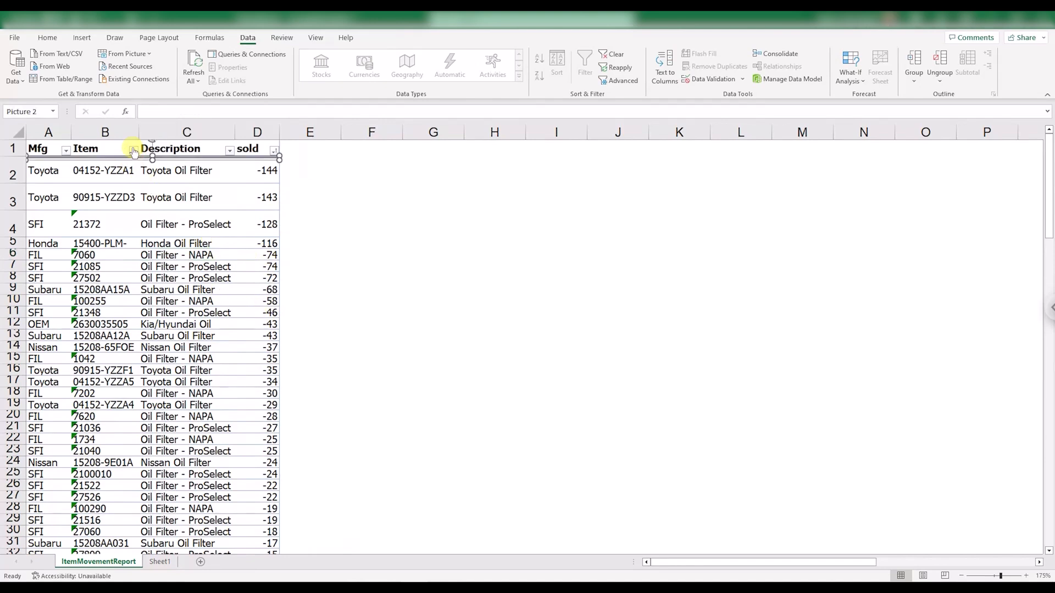
{"action": "left_click", "coordinate": [151, 163]}
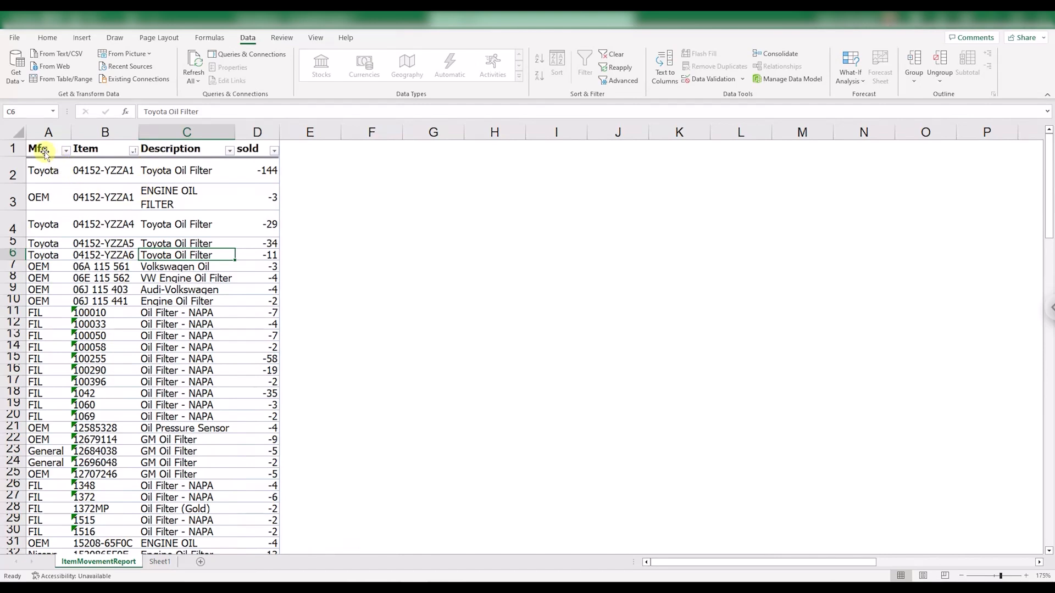
Sort the table by sold from smallest to largest and by Mfg from A to Z, grouping each manufacturer's items by quantity.
{"action": "left_click", "coordinate": [274, 151]}
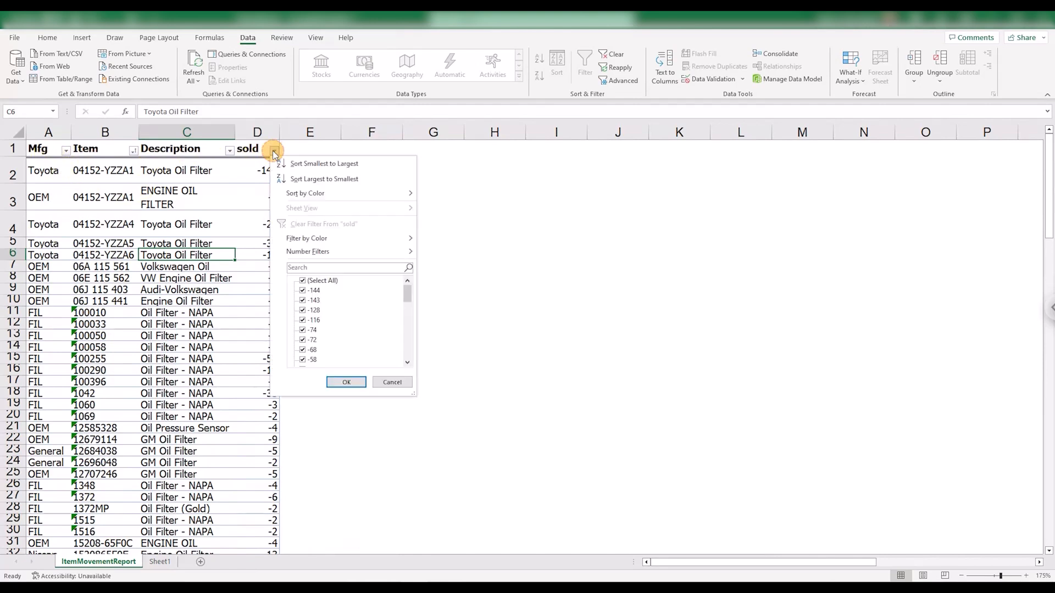
{"action": "left_click", "coordinate": [294, 165]}
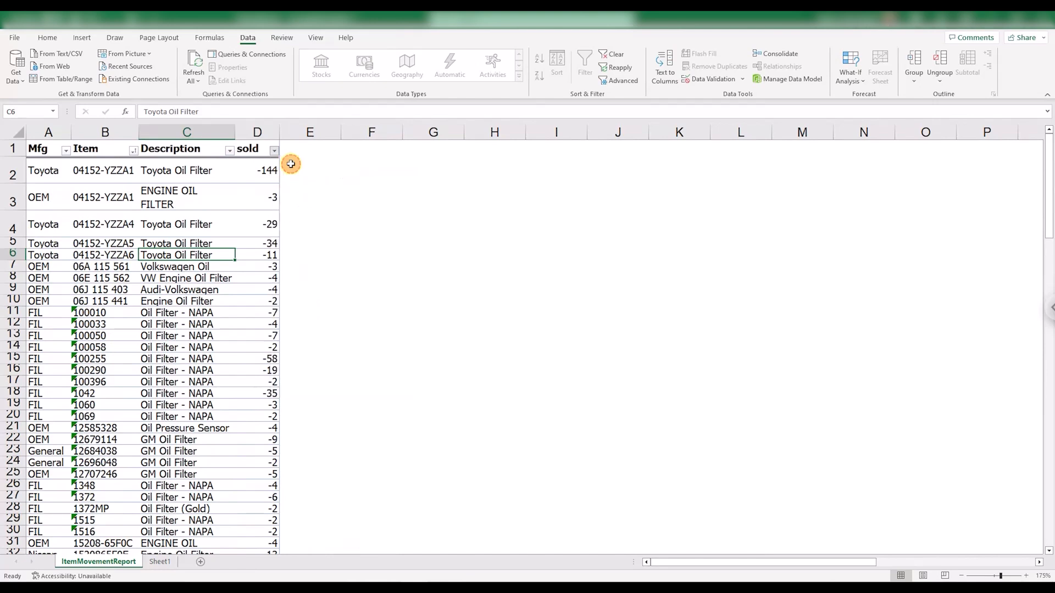
{"action": "left_click", "coordinate": [65, 151]}
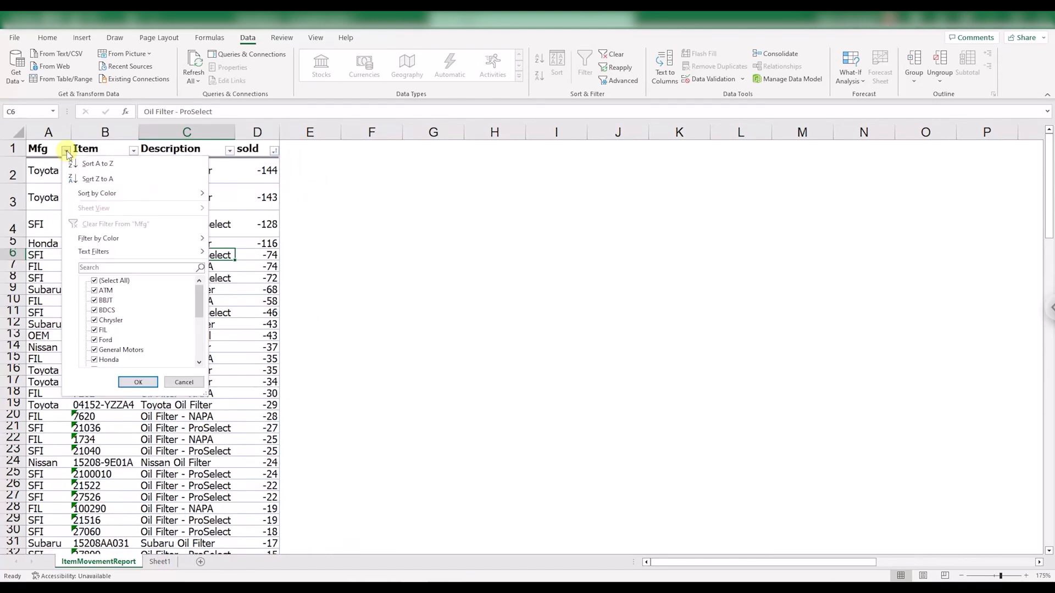
{"action": "left_click", "coordinate": [92, 164]}
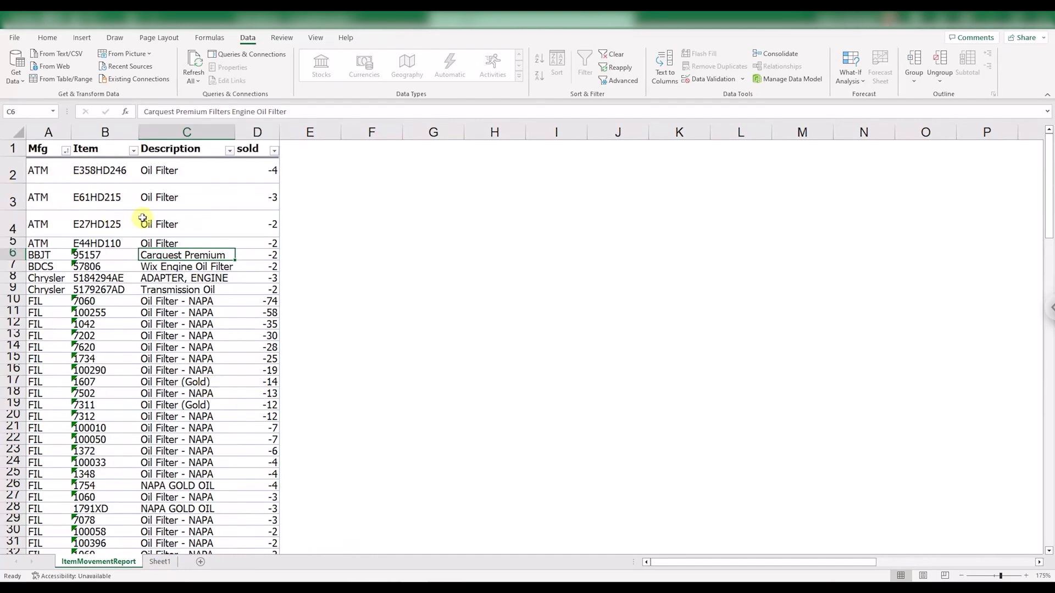
Delete rows 8 and 9 holding the two Chrysler items, the engine adapter and the transmission oil part.
{"action": "scroll", "coordinate": [55, 230], "scroll_direction": "down", "scroll_amount": 1}
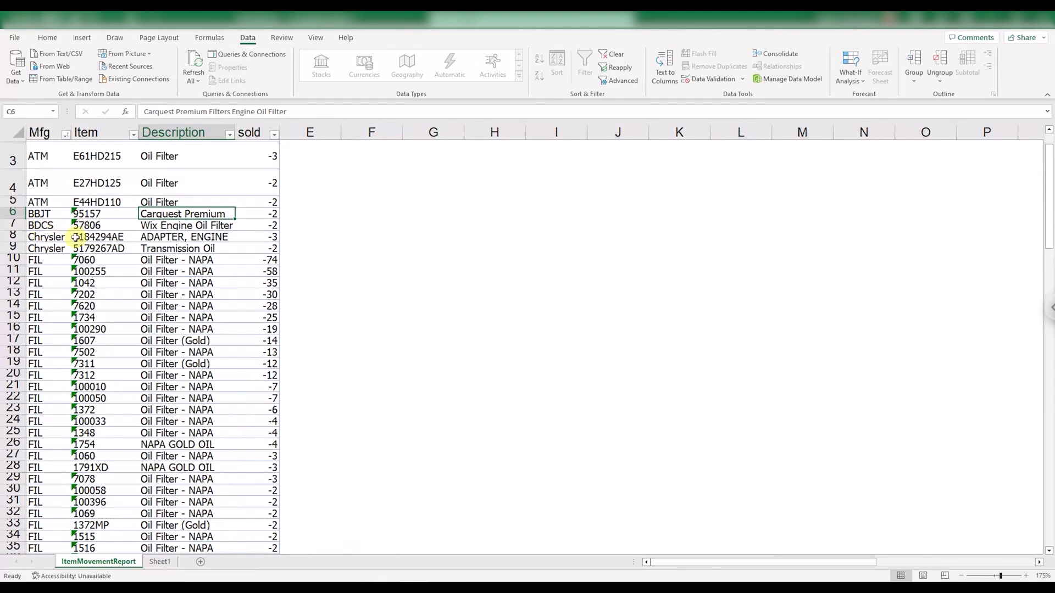
{"action": "left_click", "coordinate": [164, 238]}
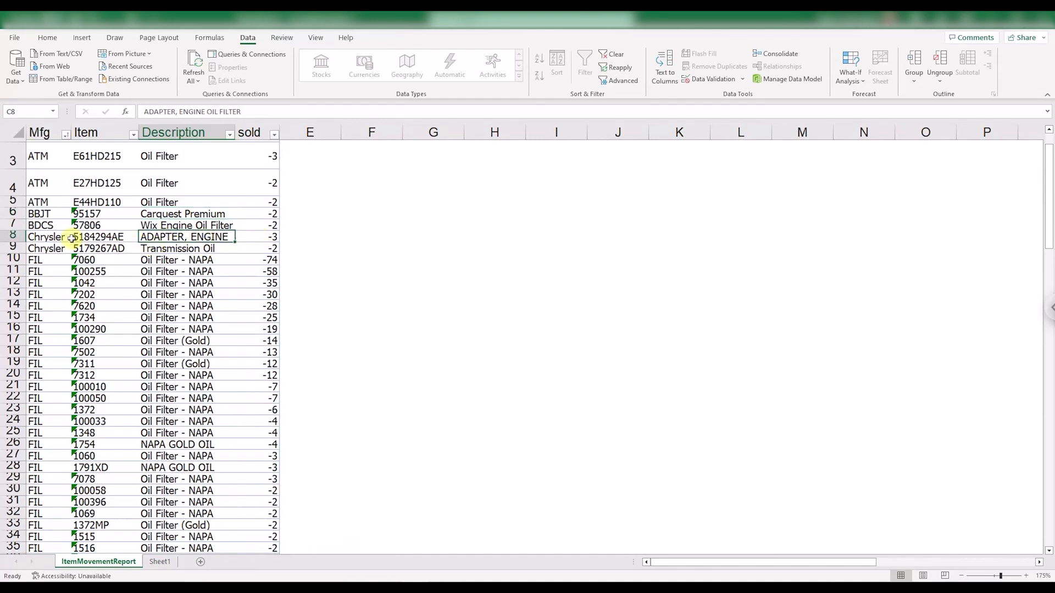
{"action": "left_click", "coordinate": [17, 238]}
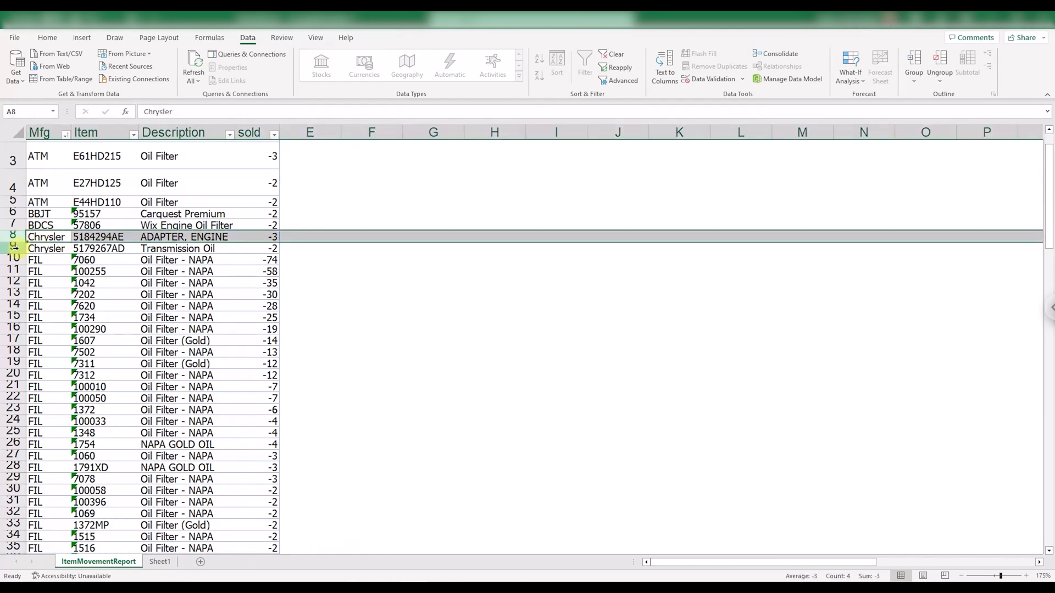
{"action": "left_click", "coordinate": [13, 247], "text": "shift"}
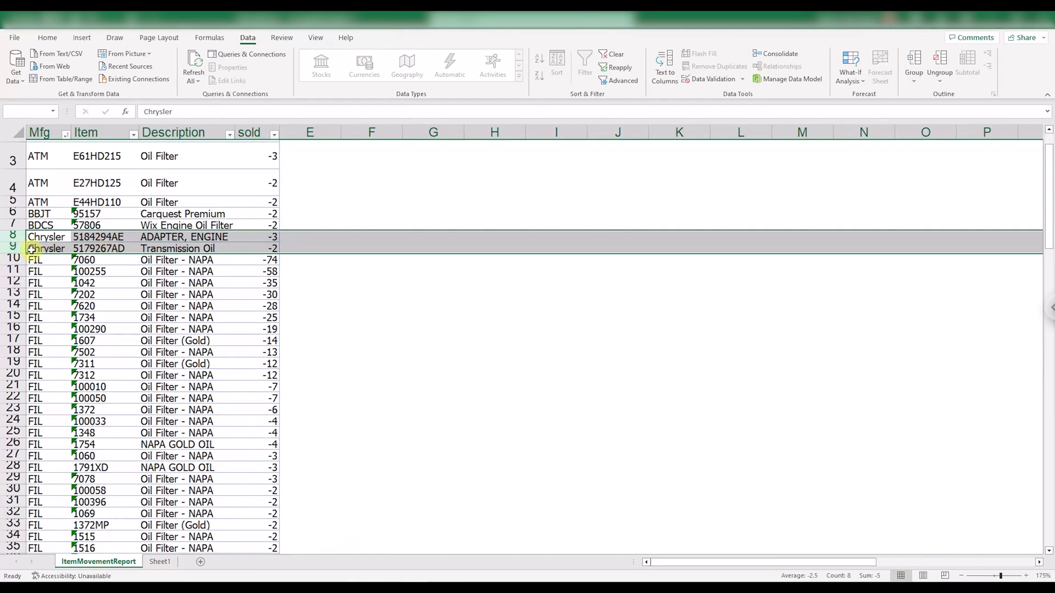
{"action": "right_click", "coordinate": [14, 247]}
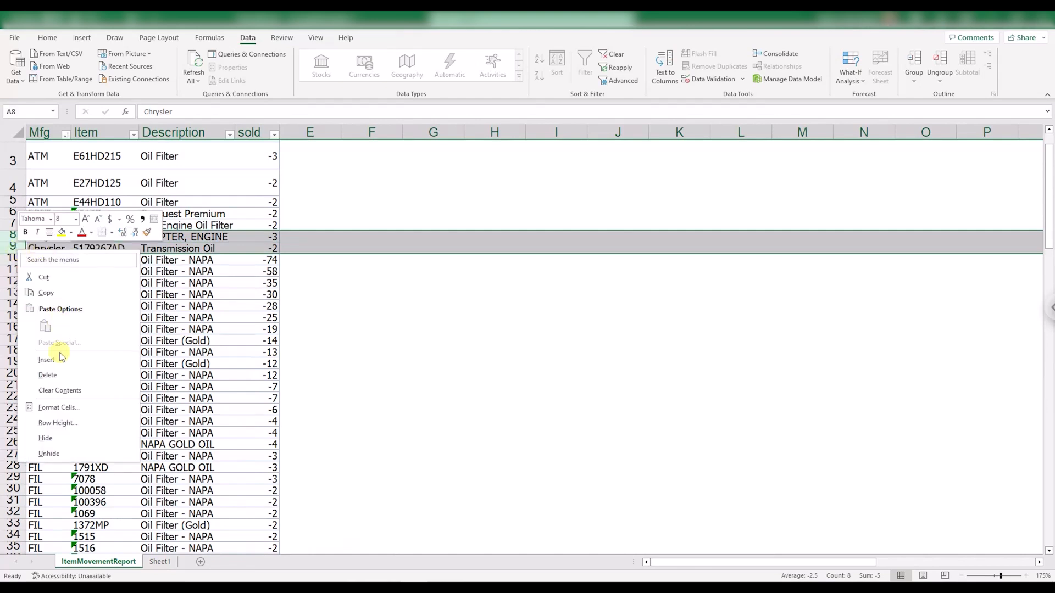
{"action": "left_click", "coordinate": [49, 375]}
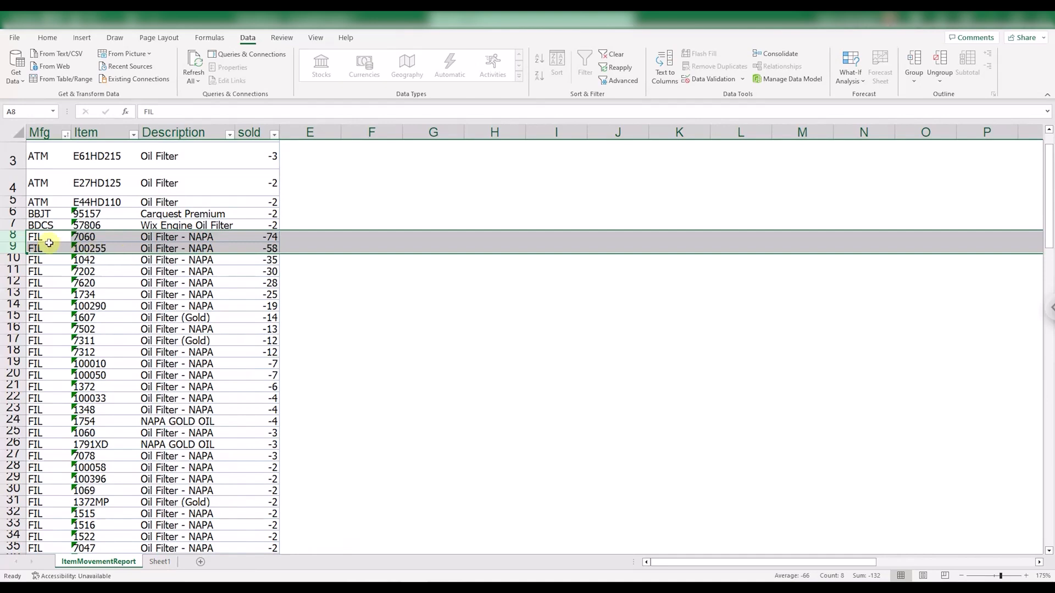
Set the sold quantity of Nissan oil filter 15208-65FOE in D49 to -50.
{"action": "scroll", "coordinate": [115, 261], "scroll_direction": "down", "scroll_amount": 3}
{"action": "scroll", "coordinate": [115, 261], "scroll_direction": "down", "scroll_amount": 6}
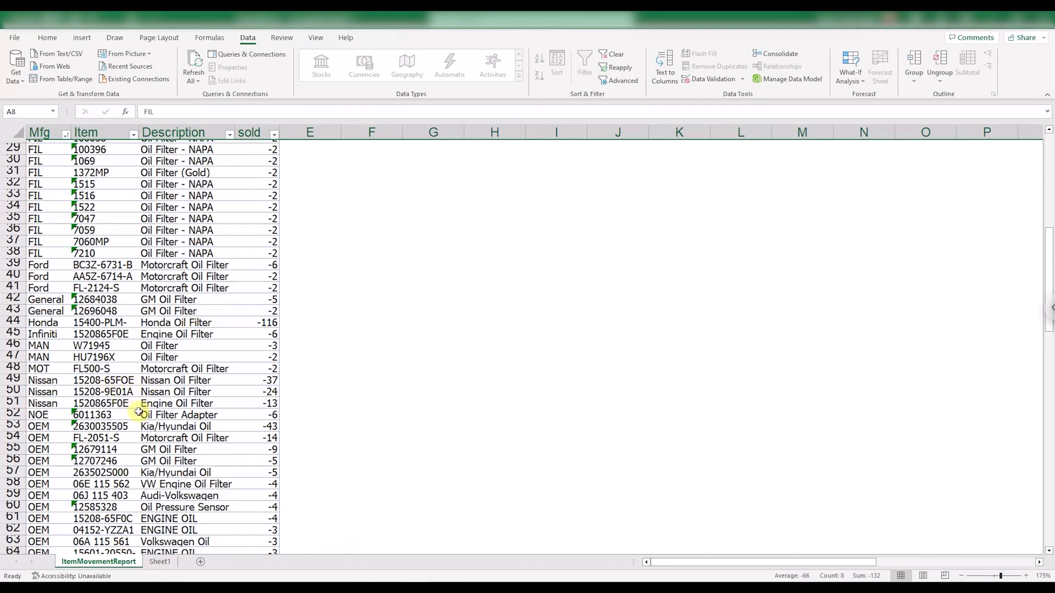
{"action": "left_click", "coordinate": [269, 380]}
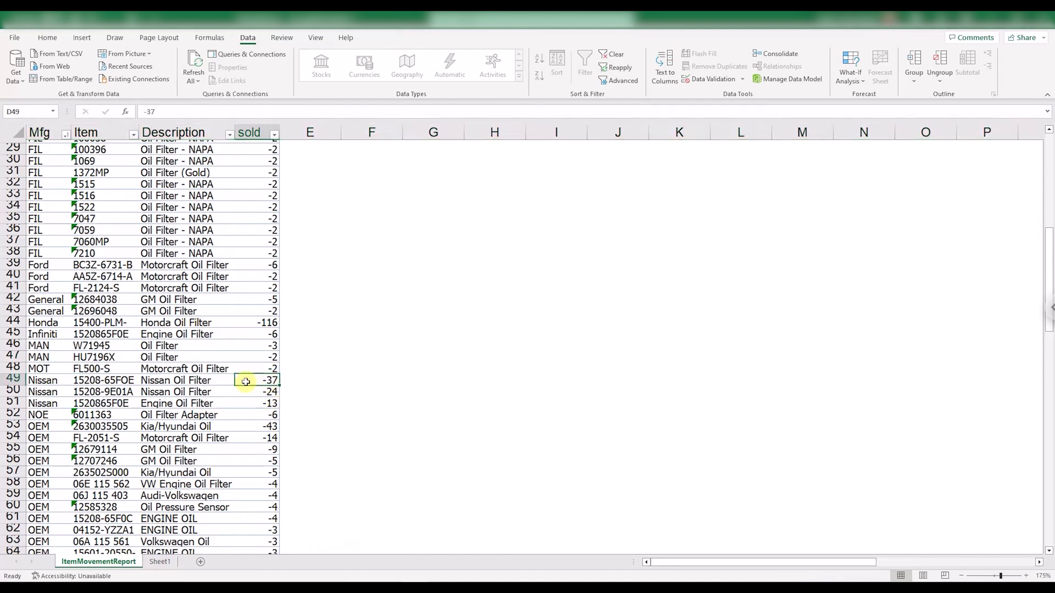
{"action": "type", "text": "-50"}
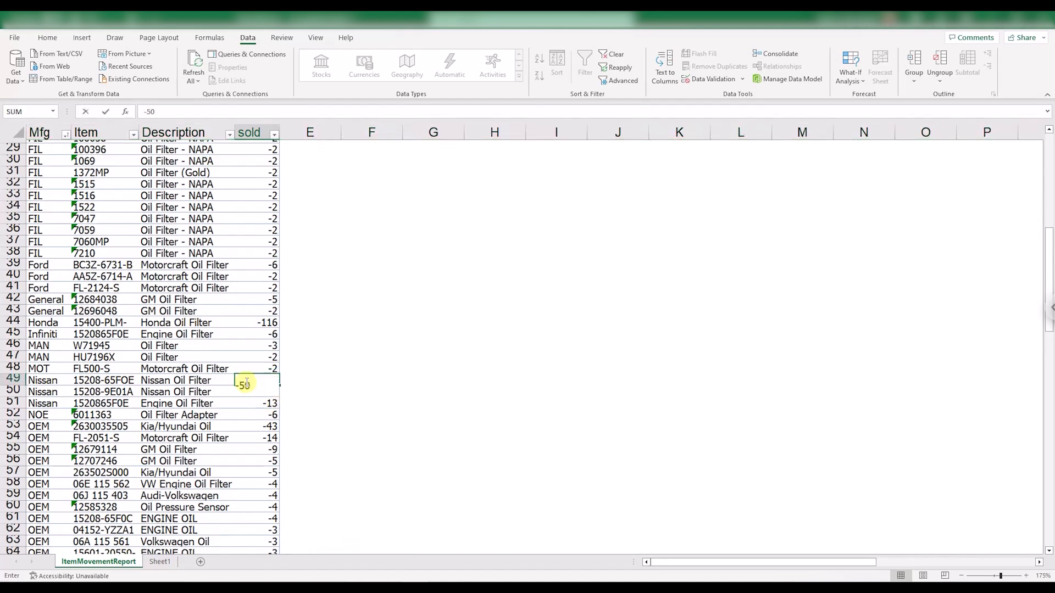
{"action": "key", "text": "Return"}
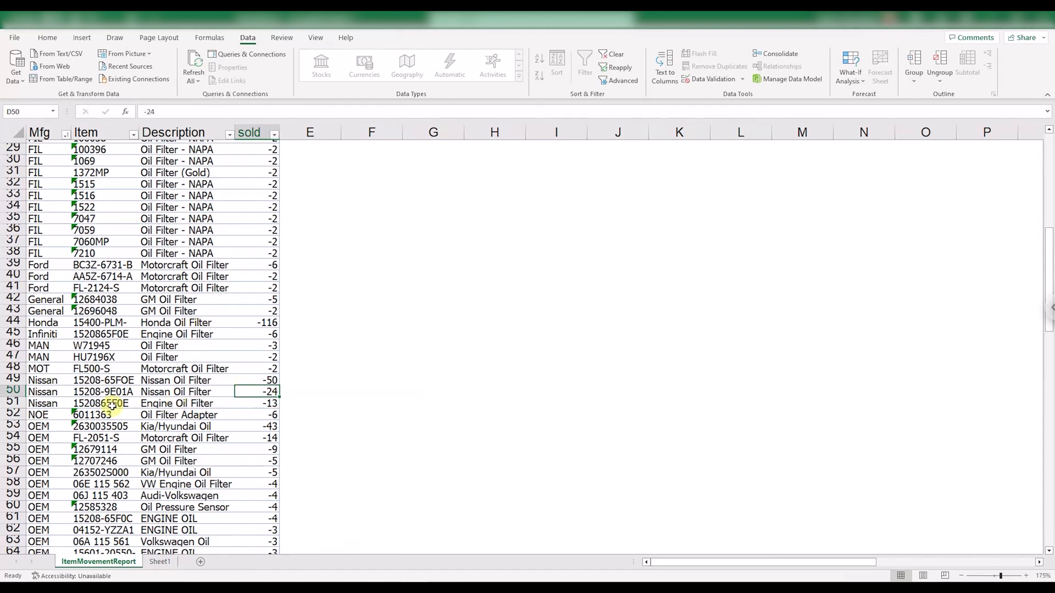
Delete row 51 with the Nissan engine oil filter 1520865F0E.
{"action": "left_click", "coordinate": [13, 403]}
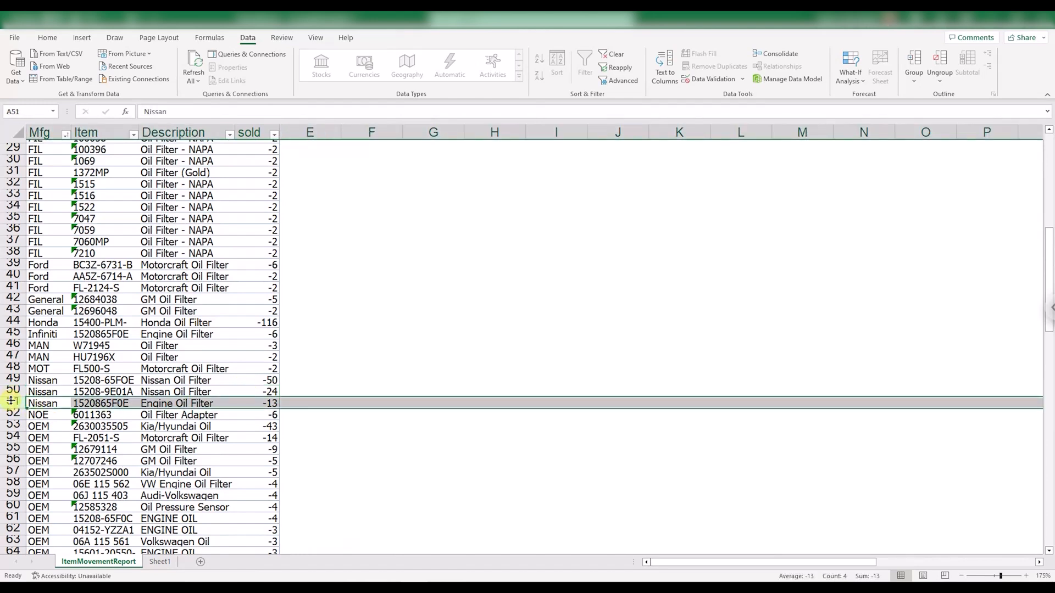
{"action": "right_click", "coordinate": [9, 401]}
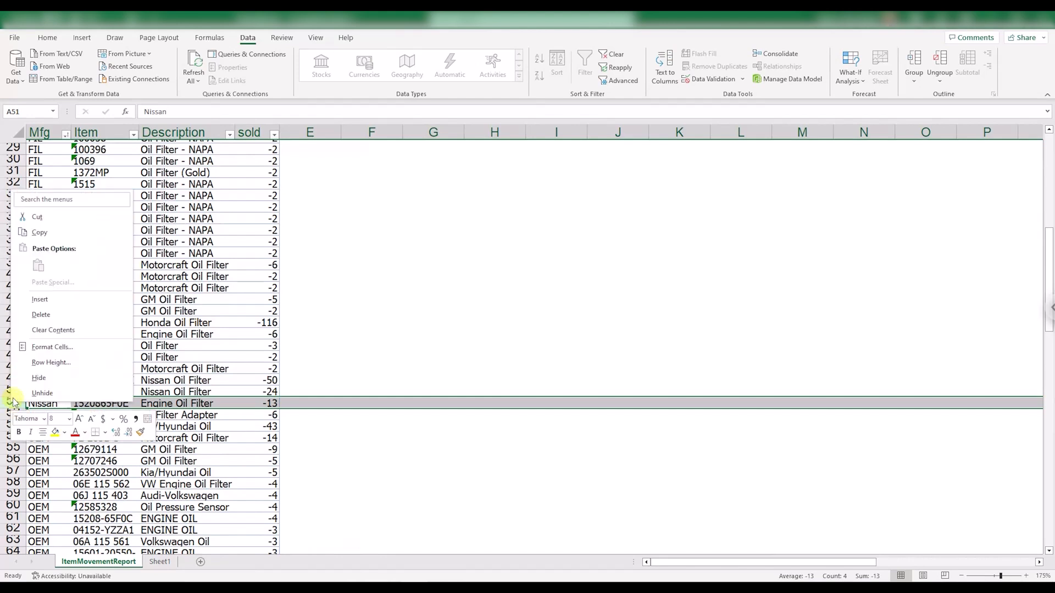
{"action": "left_click", "coordinate": [40, 314]}
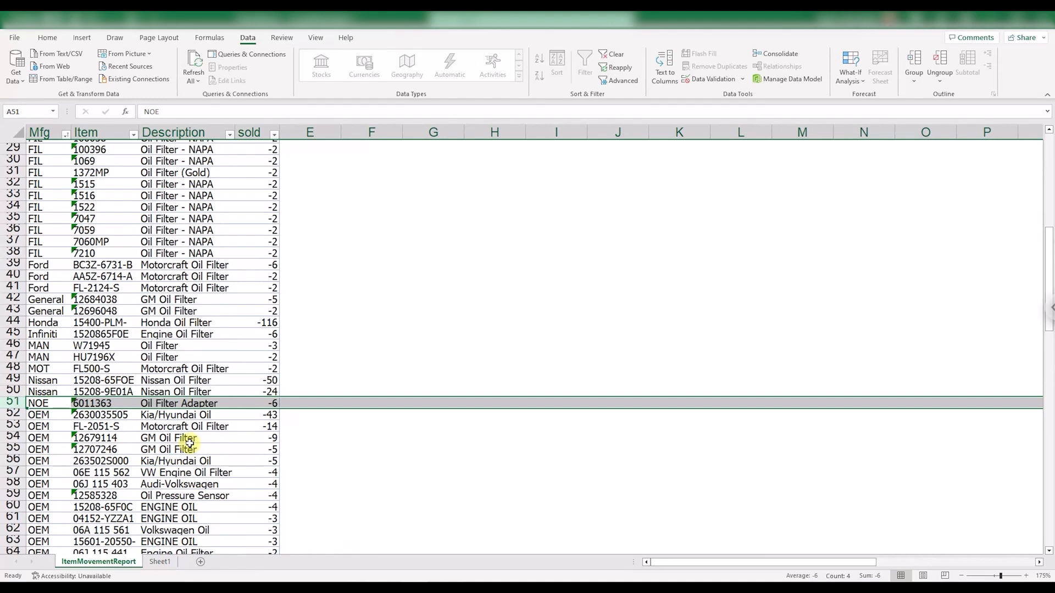
Review the manufacturers, item numbers and sold quantities through to the end of the table.
{"action": "scroll", "coordinate": [140, 420], "scroll_direction": "up", "scroll_amount": 5}
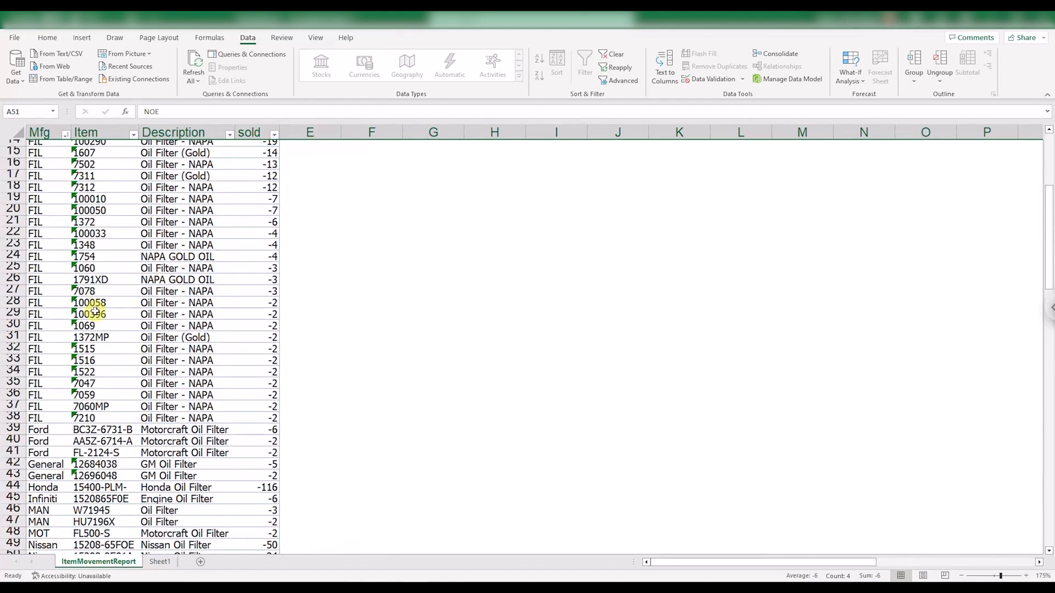
{"action": "scroll", "coordinate": [94, 312], "scroll_direction": "down", "scroll_amount": 14}
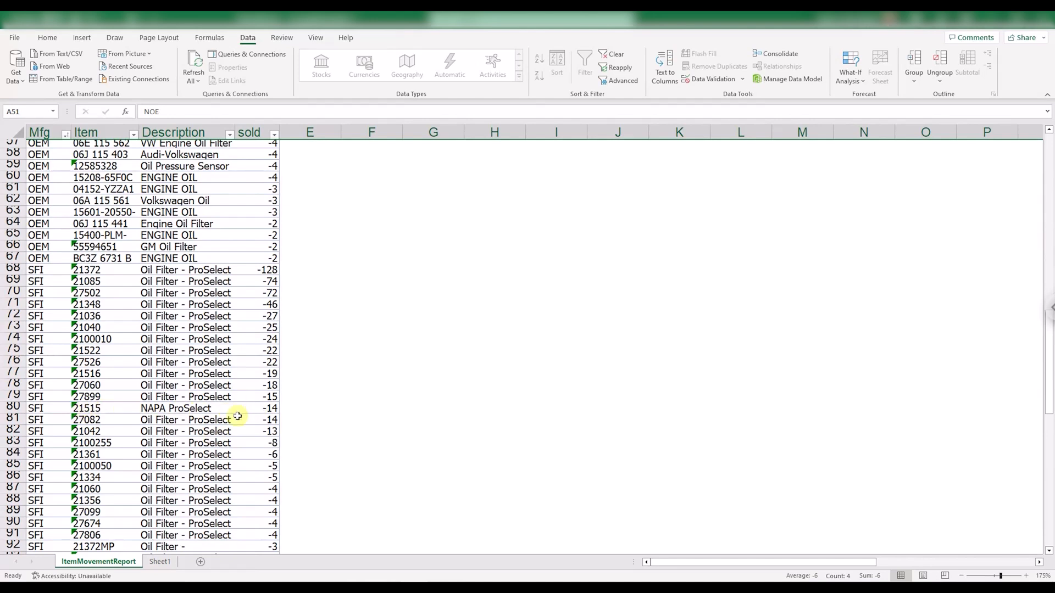
{"action": "scroll", "coordinate": [237, 416], "scroll_direction": "up", "scroll_amount": 4}
{"action": "scroll", "coordinate": [238, 416], "scroll_direction": "up", "scroll_amount": 5}
{"action": "scroll", "coordinate": [158, 259], "scroll_direction": "up", "scroll_amount": 1}
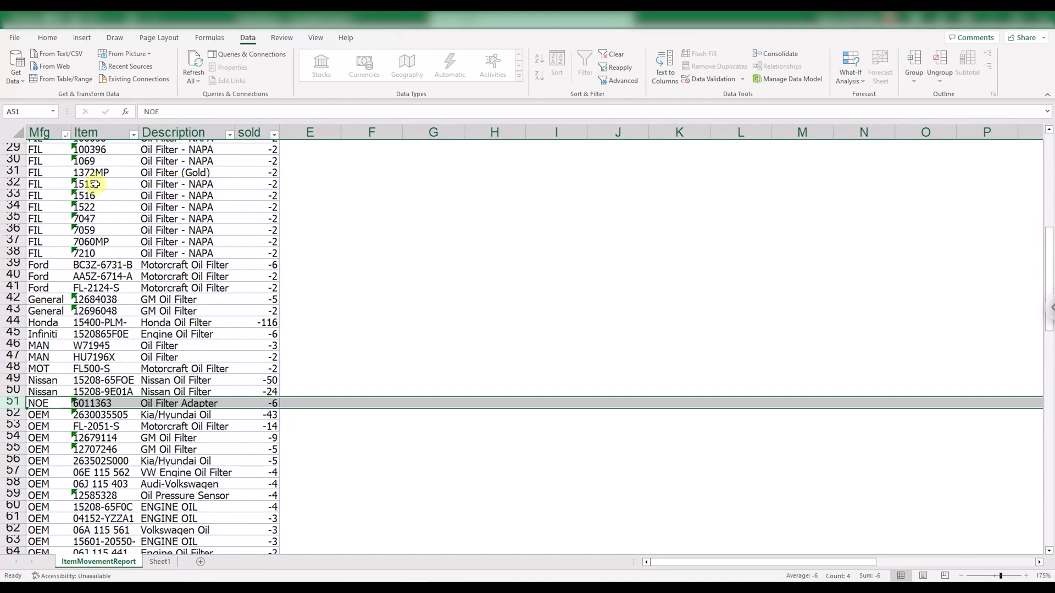
{"action": "scroll", "coordinate": [117, 212], "scroll_direction": "down", "scroll_amount": 7}
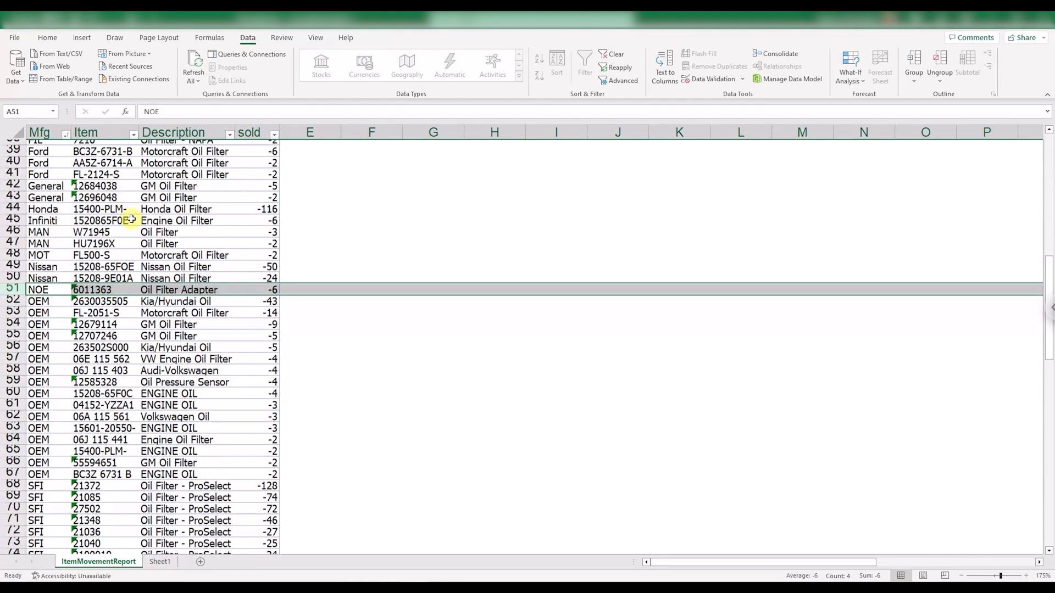
{"action": "scroll", "coordinate": [140, 226], "scroll_direction": "down", "scroll_amount": 3}
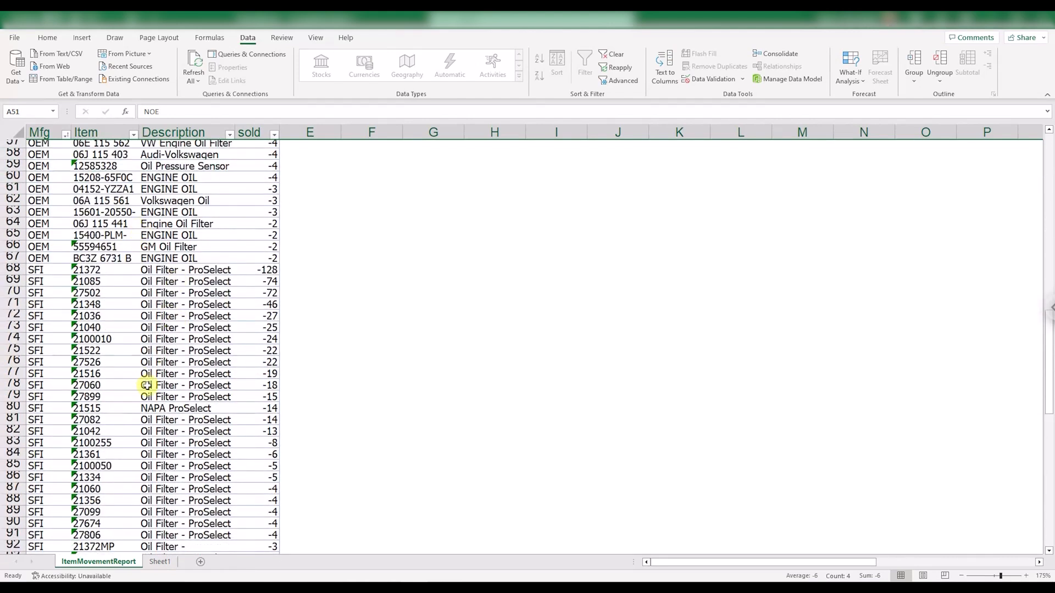
{"action": "scroll", "coordinate": [145, 385], "scroll_direction": "down", "scroll_amount": 4}
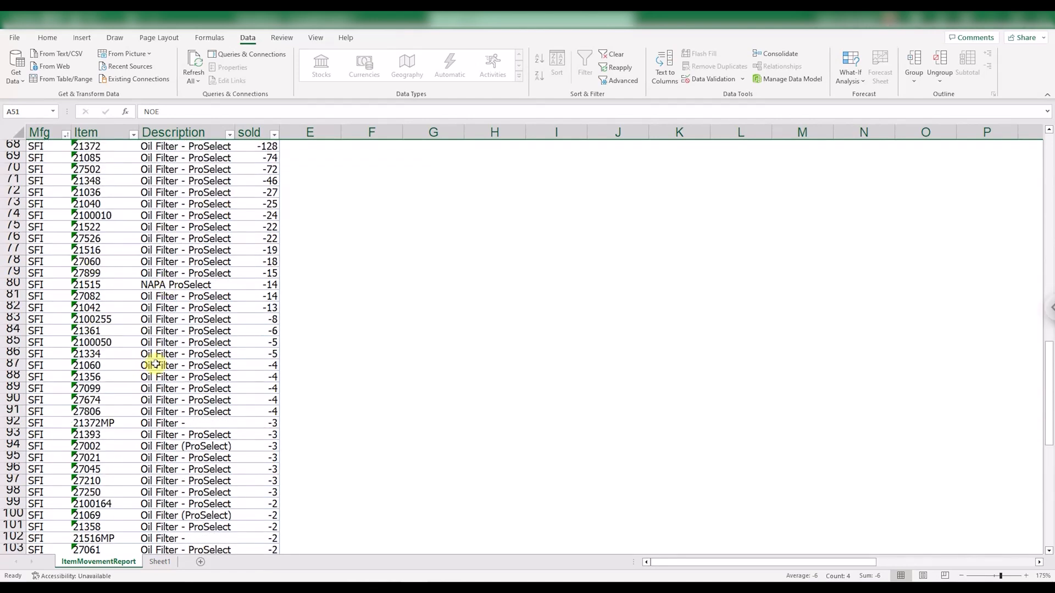
{"action": "scroll", "coordinate": [155, 364], "scroll_direction": "down", "scroll_amount": 2}
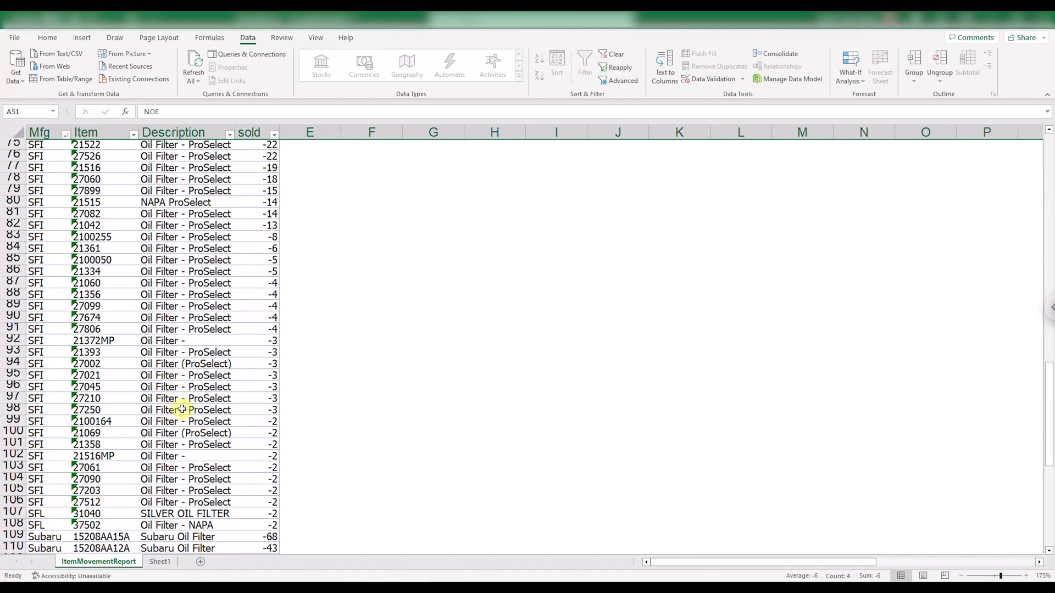
{"action": "scroll", "coordinate": [186, 408], "scroll_direction": "down", "scroll_amount": 1}
{"action": "scroll", "coordinate": [186, 400], "scroll_direction": "down", "scroll_amount": 8}
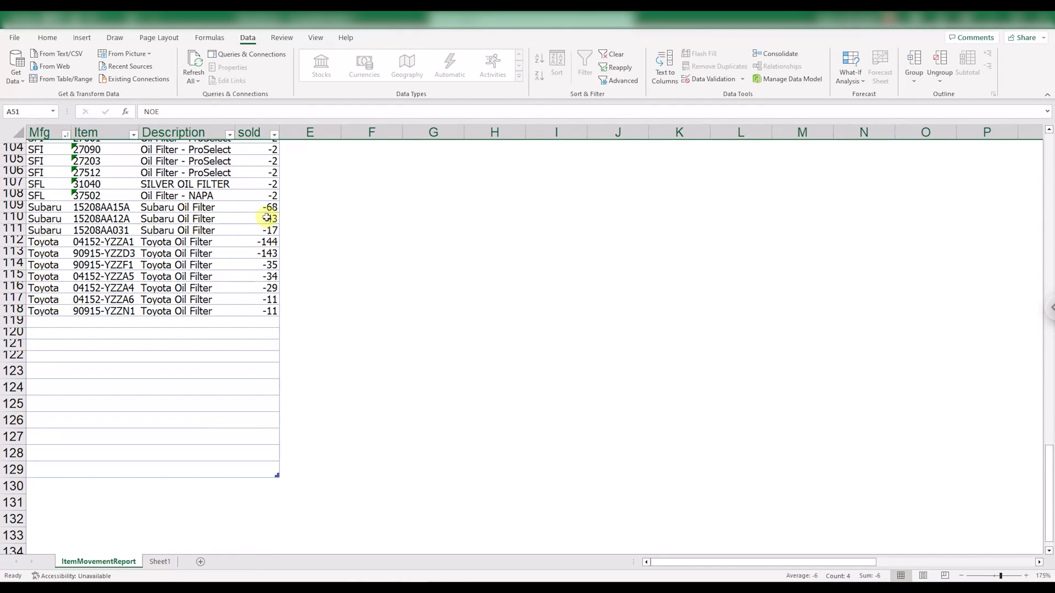
Open the sort and filter options of the sold column.
{"action": "scroll", "coordinate": [274, 280], "scroll_direction": "up", "scroll_amount": 13}
{"action": "scroll", "coordinate": [274, 280], "scroll_direction": "up", "scroll_amount": 20}
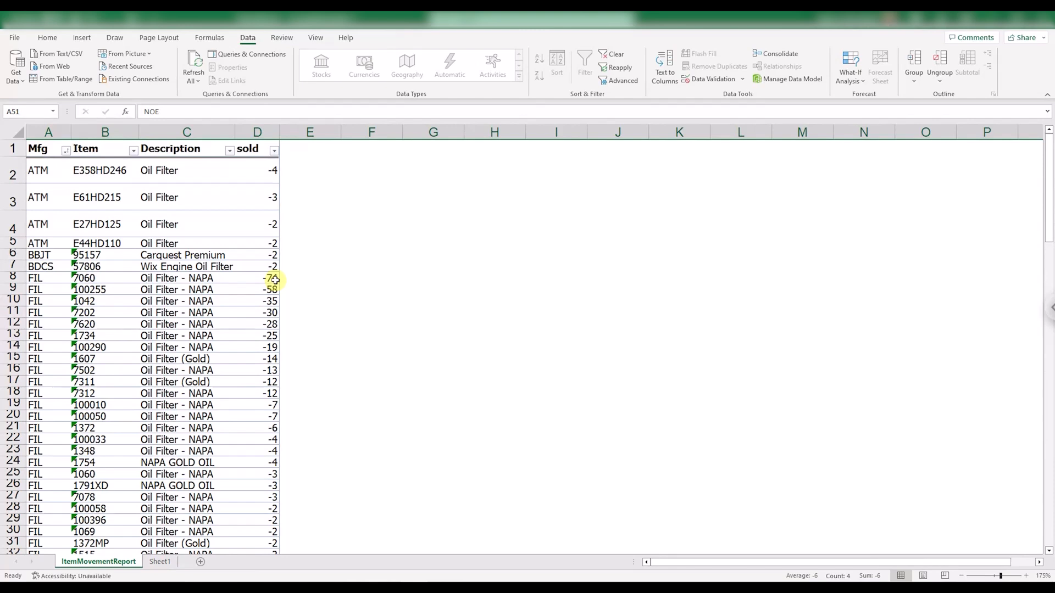
{"action": "left_click", "coordinate": [273, 151]}
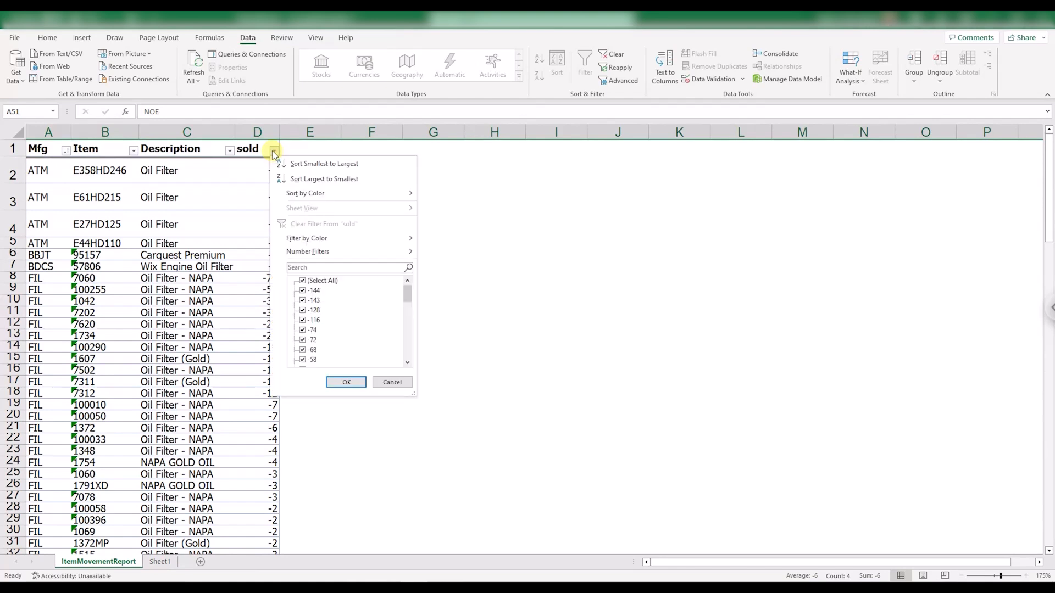